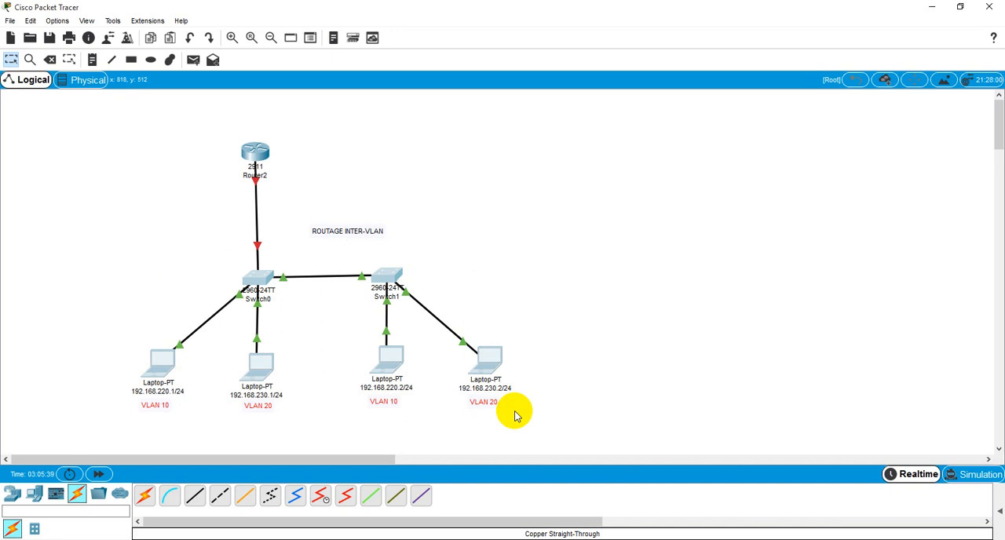
click(189, 168)
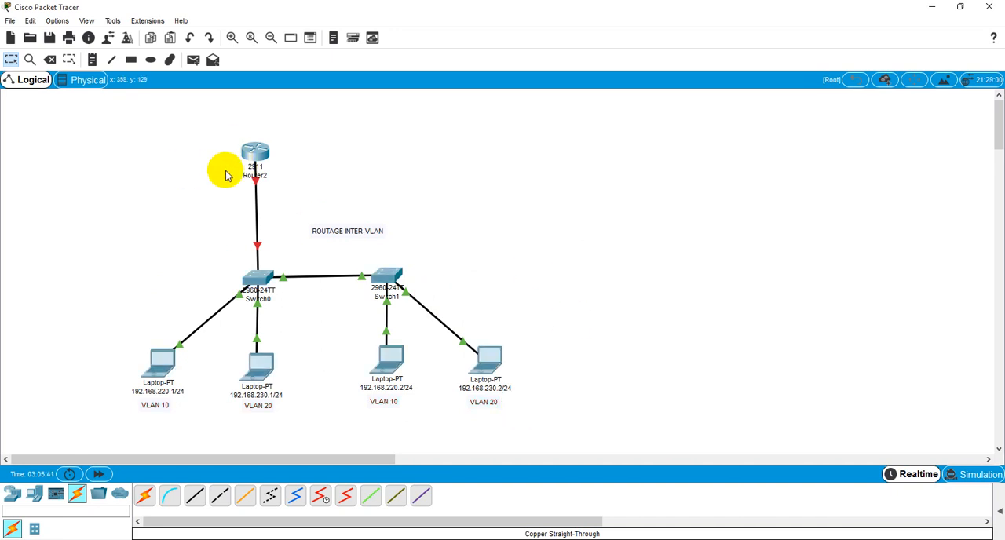
drag(225, 144, 289, 259)
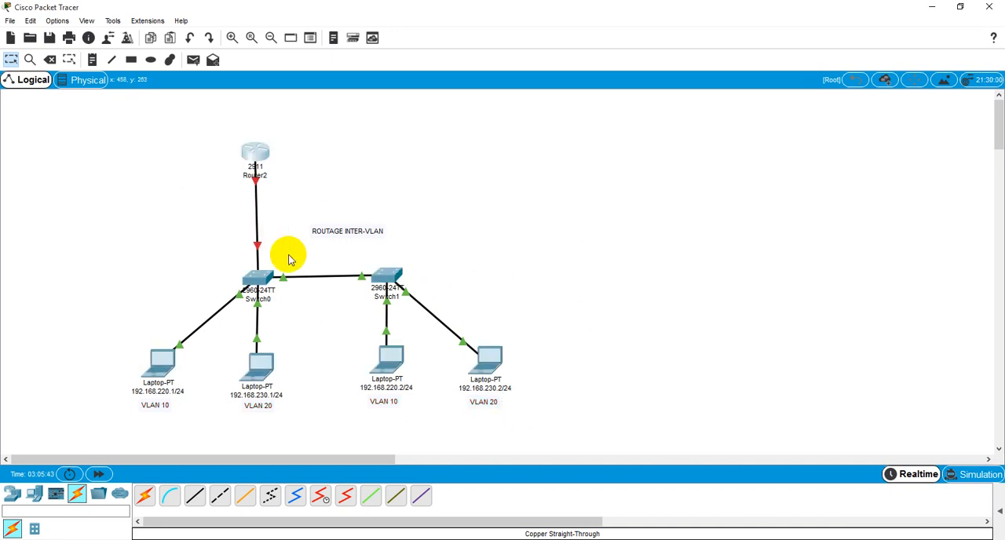
drag(105, 308, 482, 241)
click(577, 263)
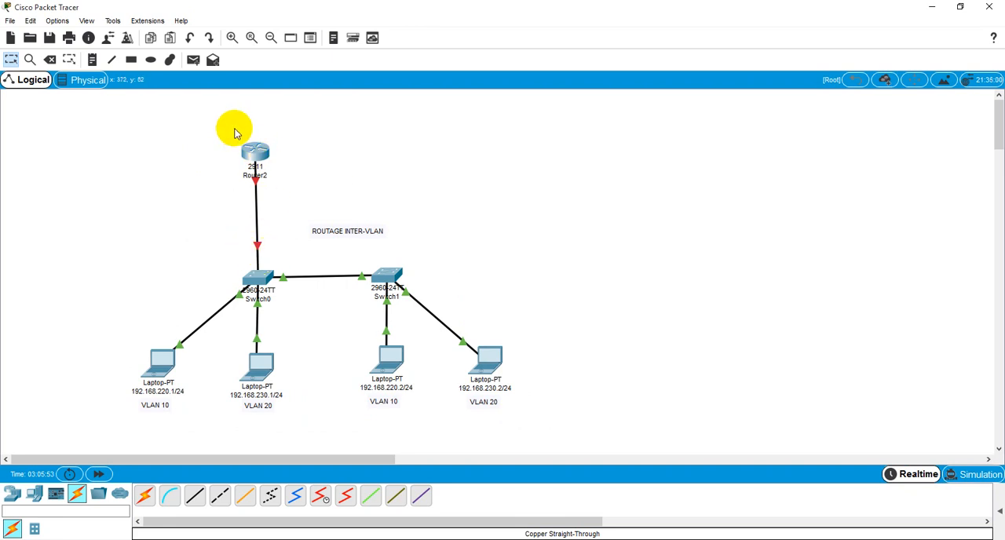
drag(234, 133, 320, 258)
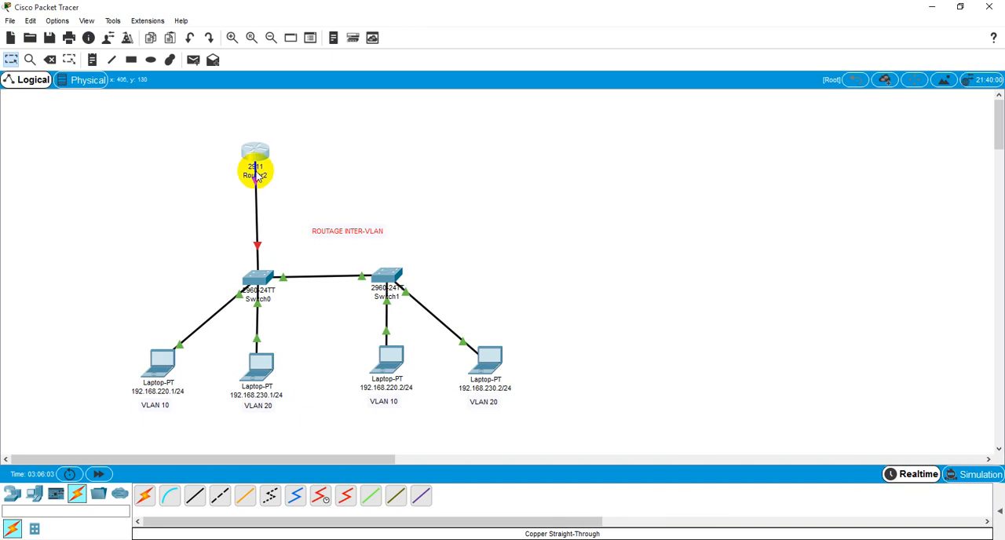
mouse_move(260, 162)
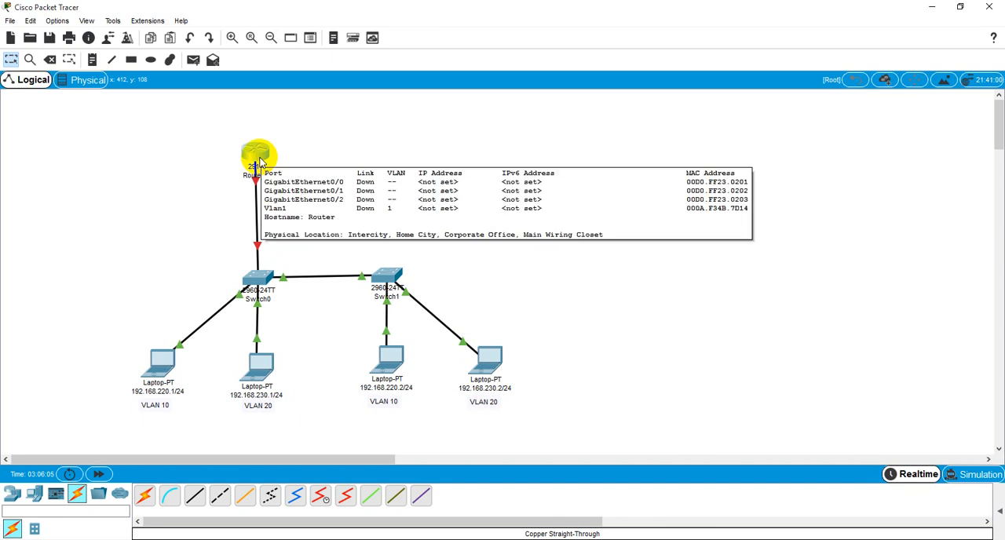
click(260, 159)
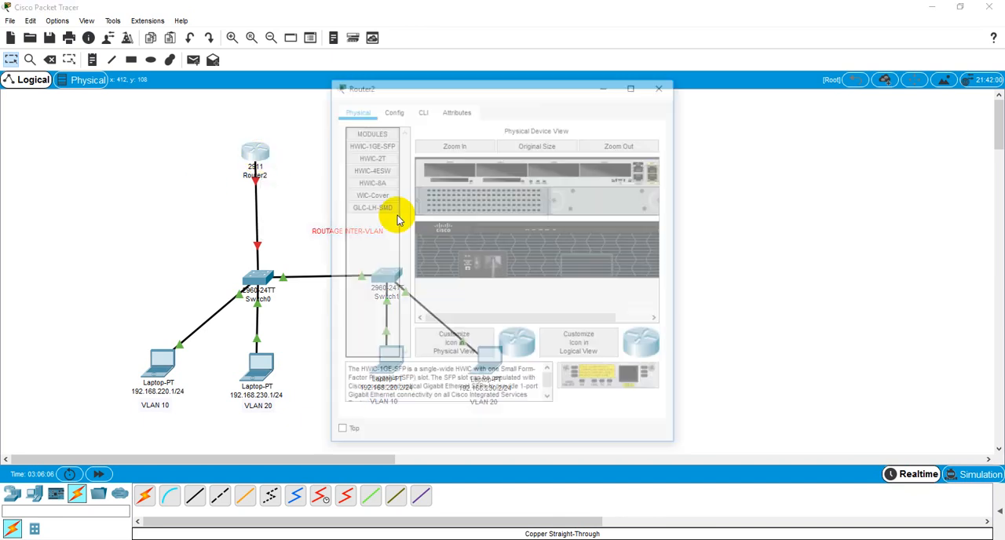
click(604, 85)
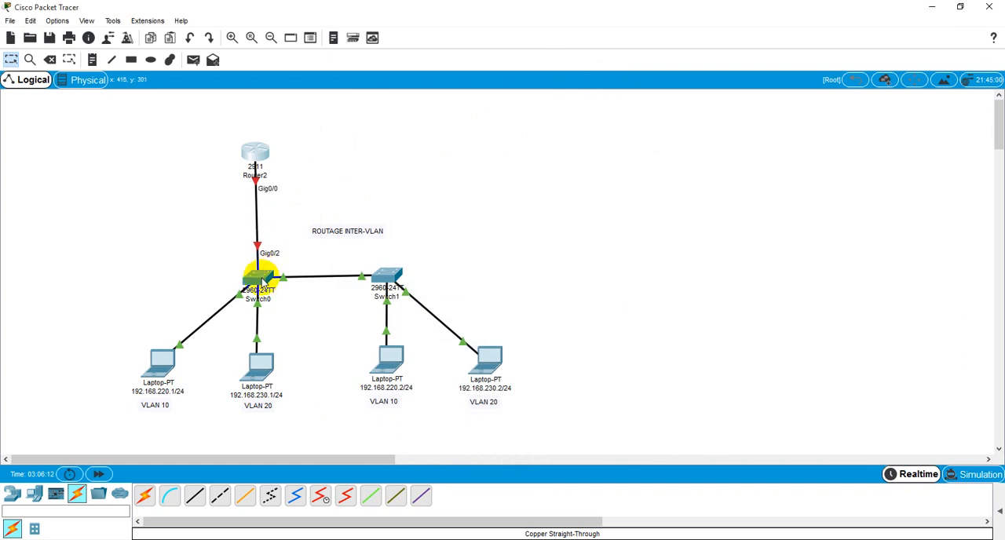
Open Switch0's command line and exit interface configuration to global configuration mode
click(259, 277)
key(Return)
key(Return)
key(Return)
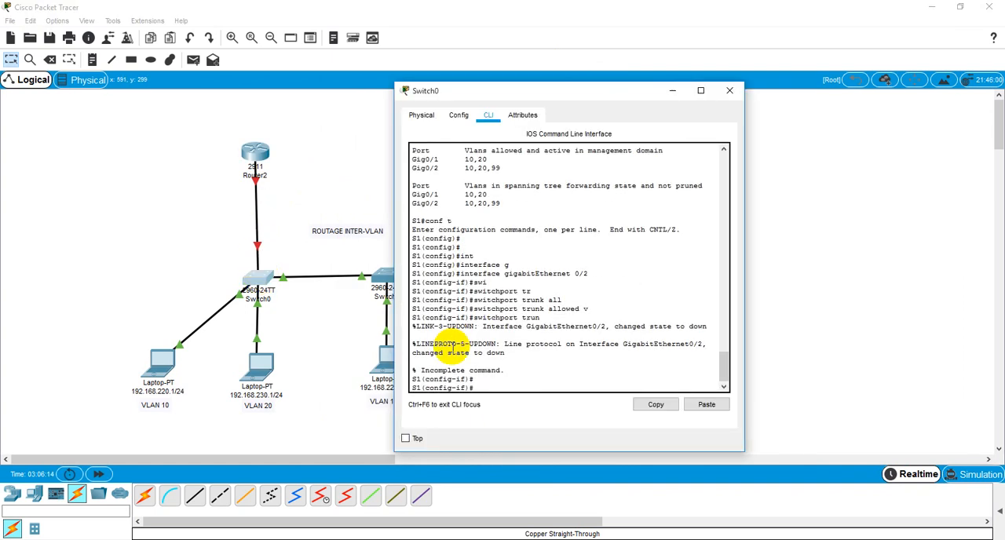
text(e)
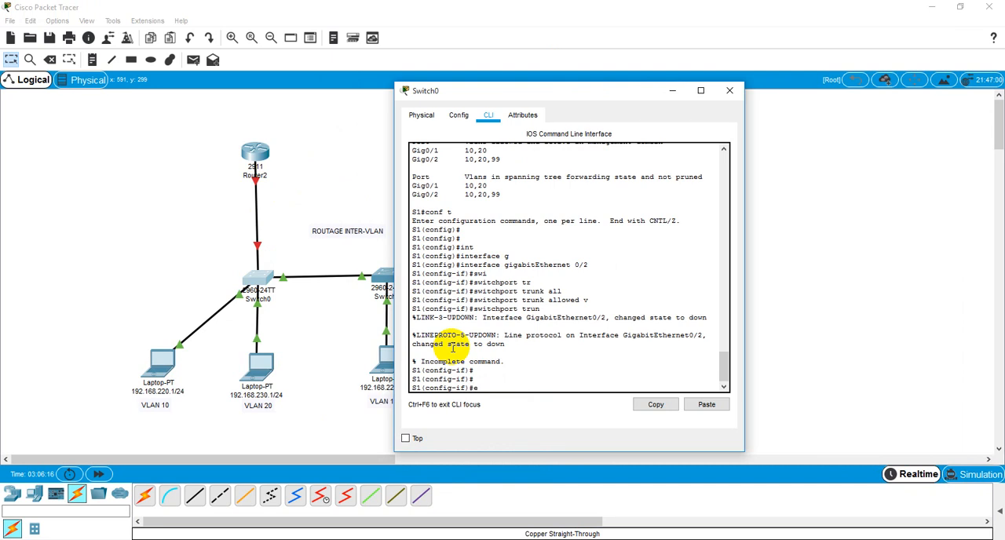
text(xit)
key(Return)
key(Return)
key(Return)
key(Return)
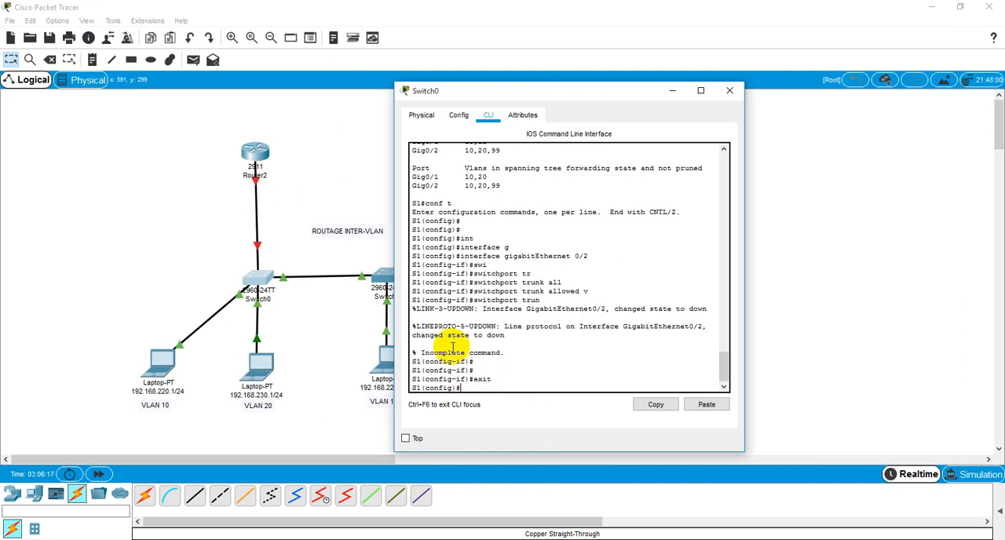
Enter interface configuration for g0/2 on Switch0
text(int)
key(Tab)
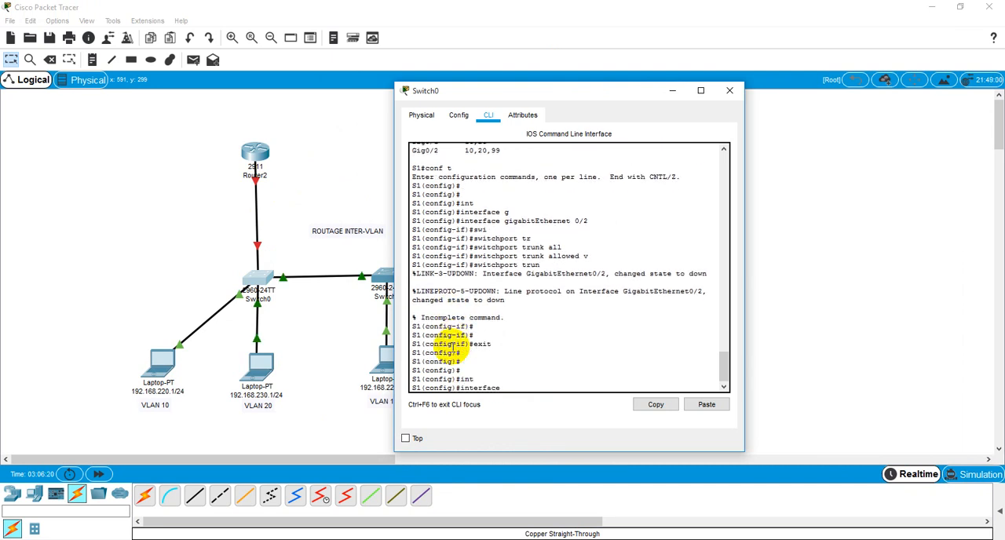
text(face g0/2)
key(Return)
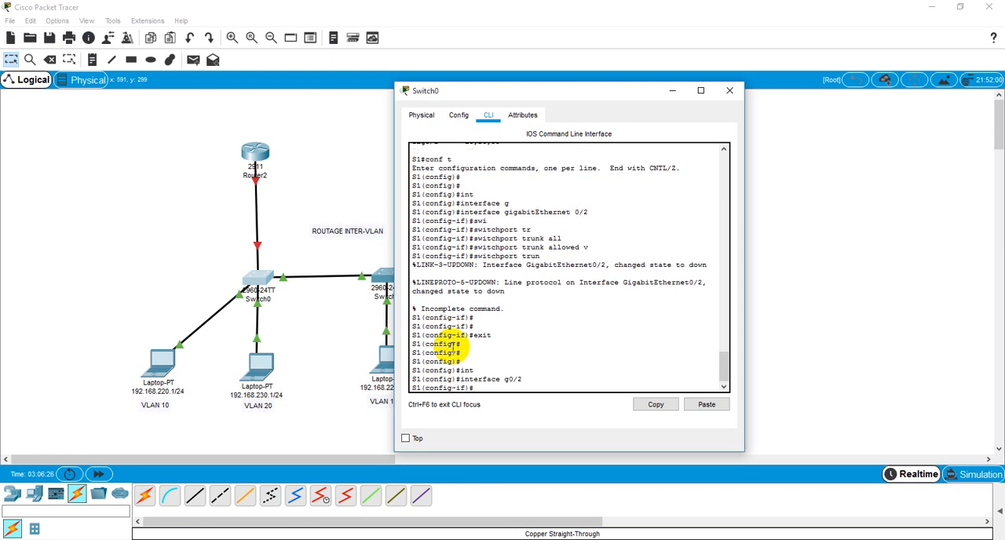
Set the g0/2 interface to switchport mode trunk and end the configuration session
text(swit)
key(Tab)
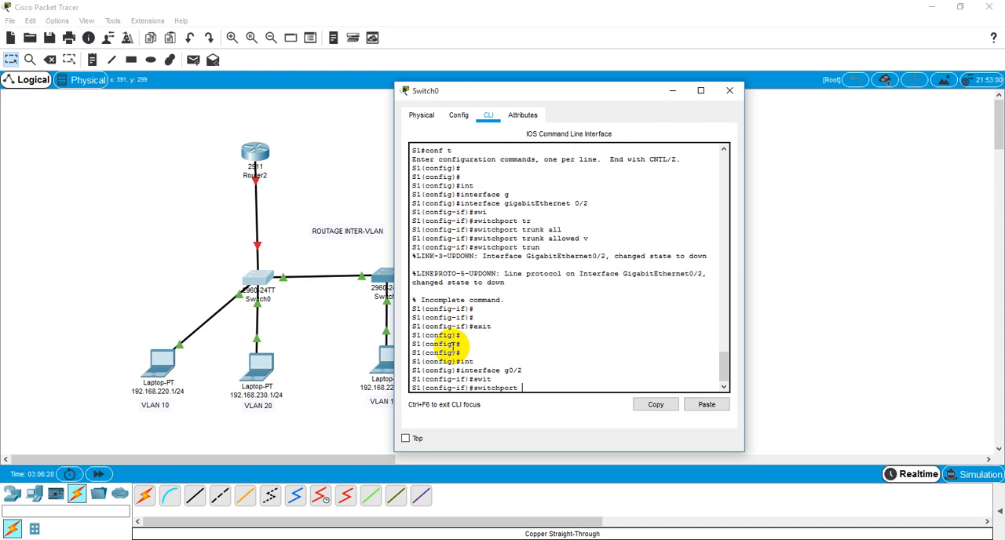
text(mo)
key(Tab)
text(tr)
key(Tab)
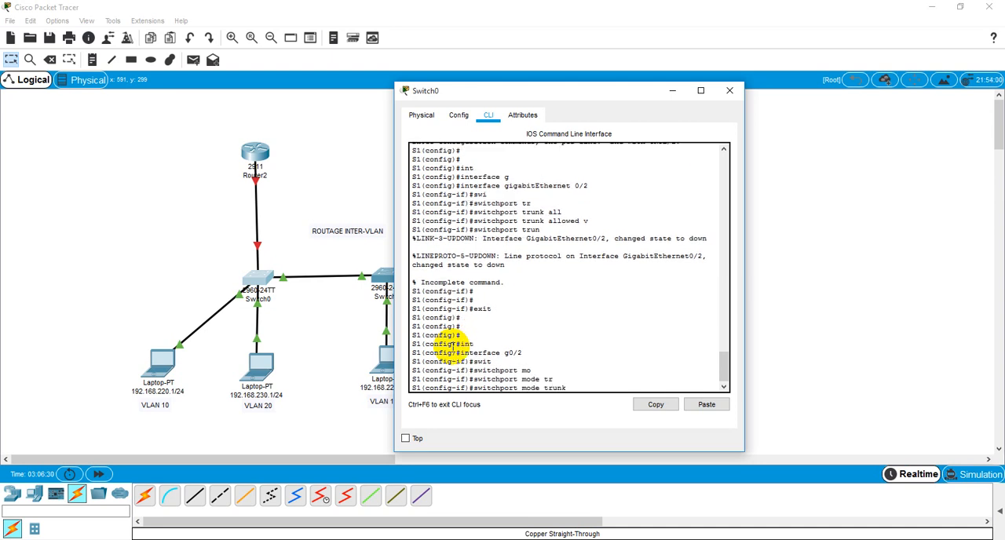
key(Return)
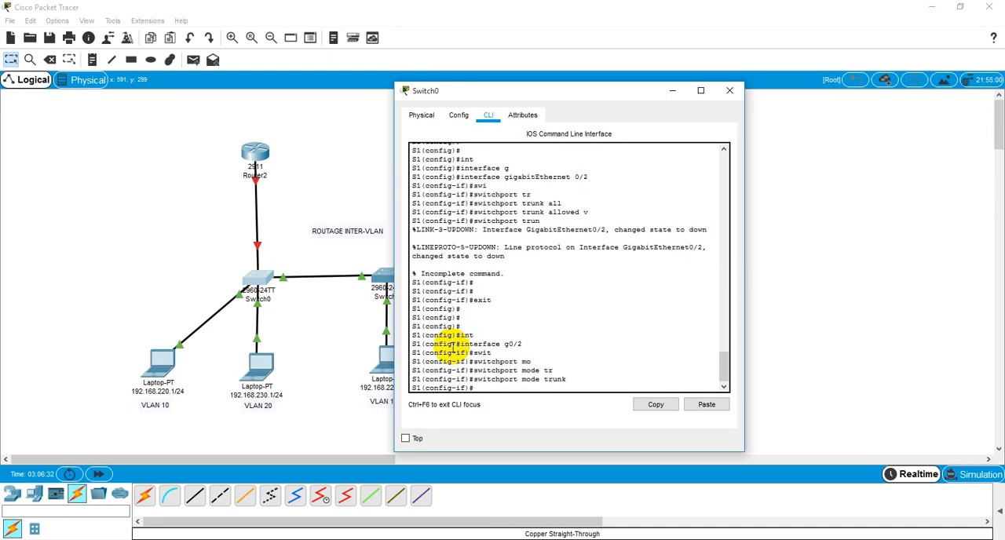
text(exnd)
key(BackSpace)
key(BackSpace)
key(BackSpace)
text(nd)
key(Return)
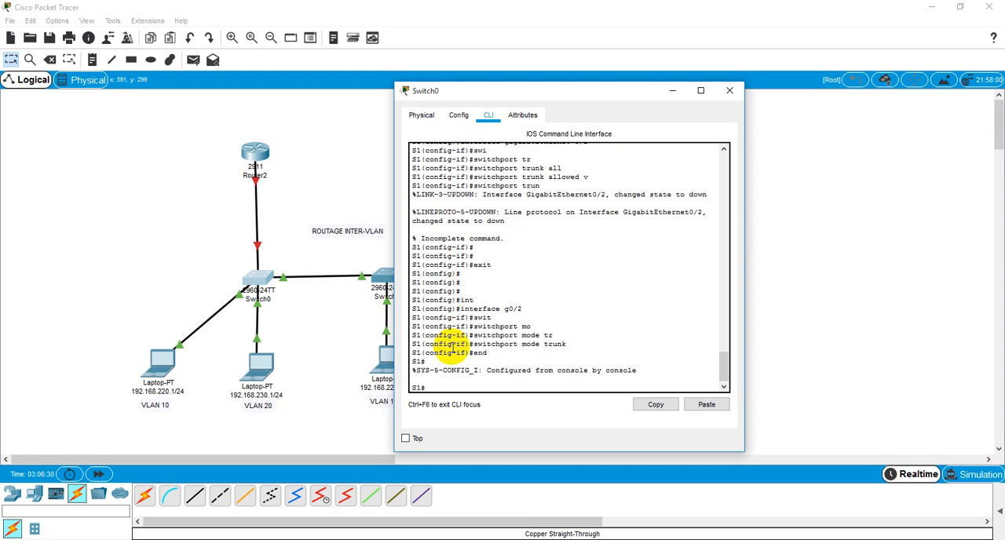
Display Switch0's trunk interfaces with sh interfaces trunk and examine the VLANs allowed on Gig0/1
text(s)
text(h swi)
key(Tab)
key(BackSpace)
key(BackSpace)
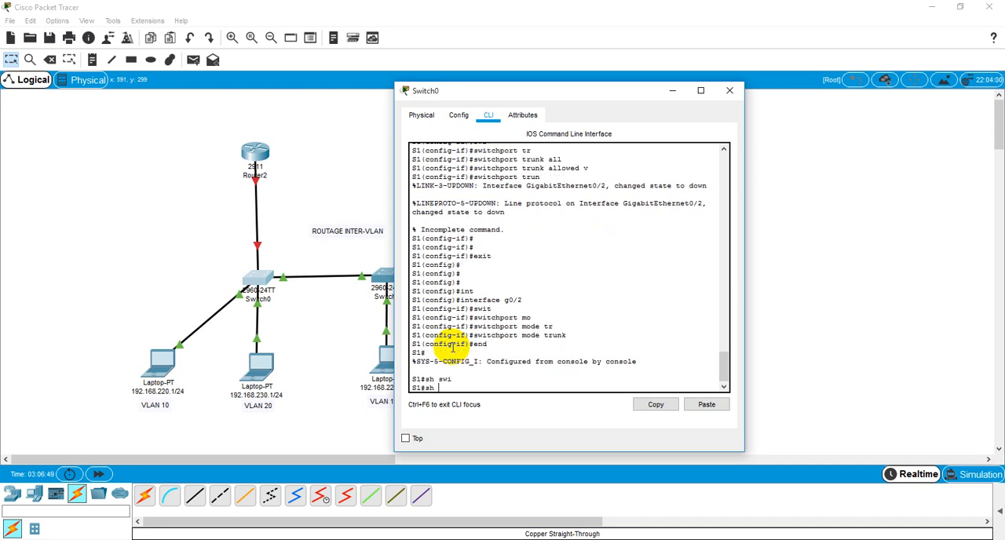
text(int)
key(Tab)
text(tr)
key(Tab)
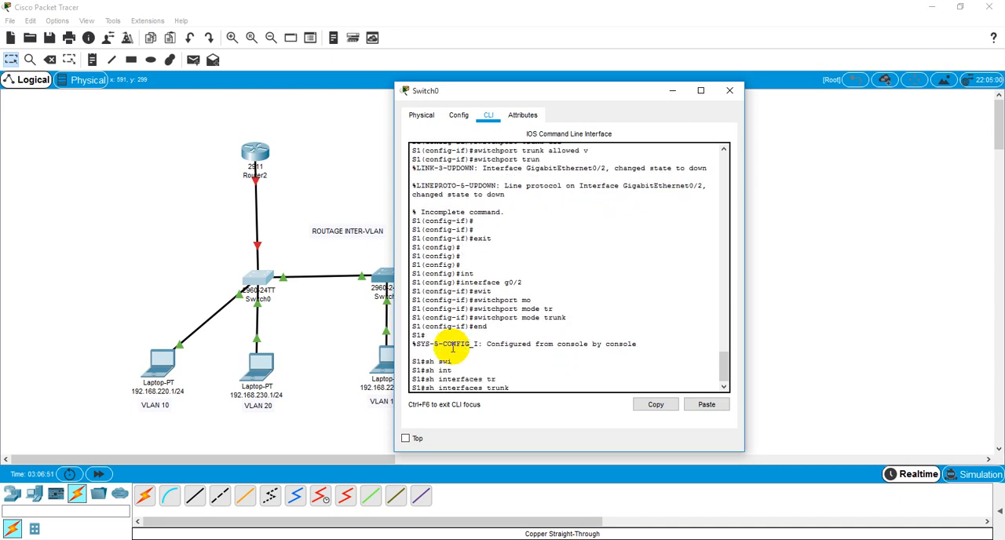
key(Return)
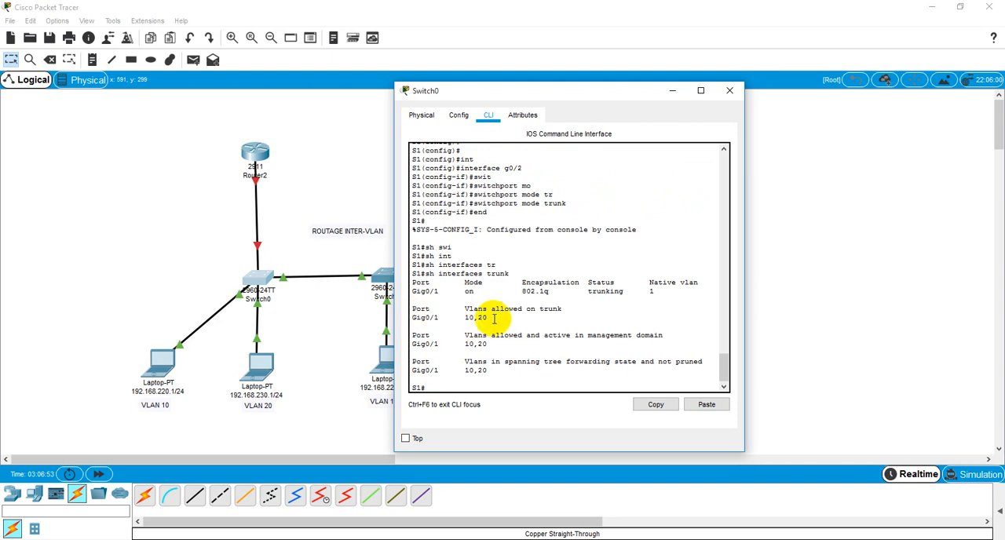
drag(488, 318, 384, 317)
click(479, 321)
click(487, 318)
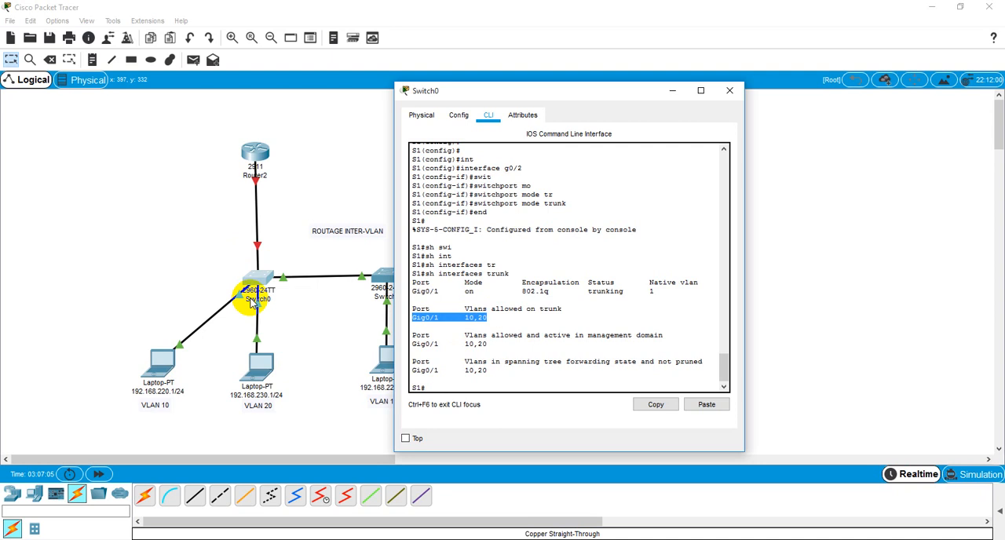
Return to Switch0's command line and enter global configuration mode with conf t
click(233, 258)
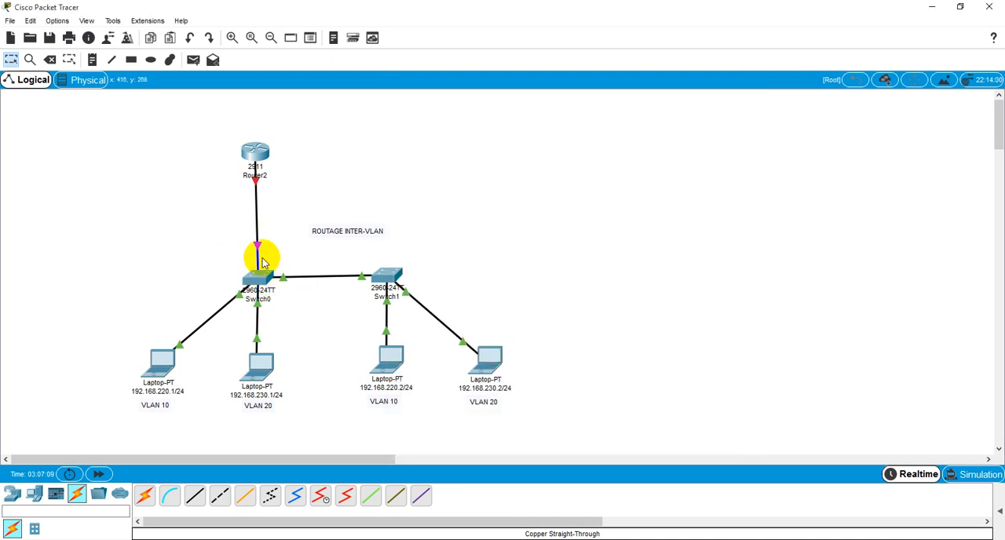
click(257, 271)
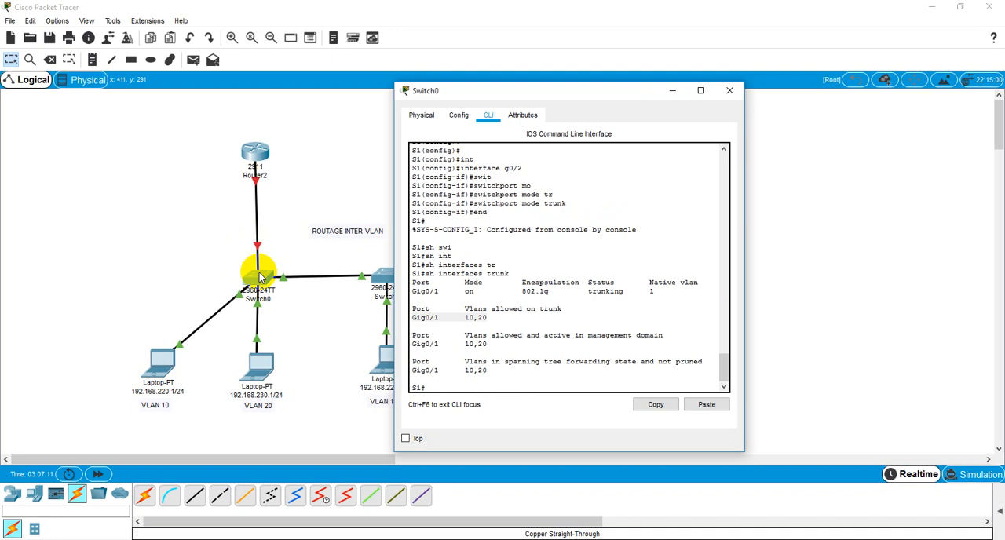
click(449, 388)
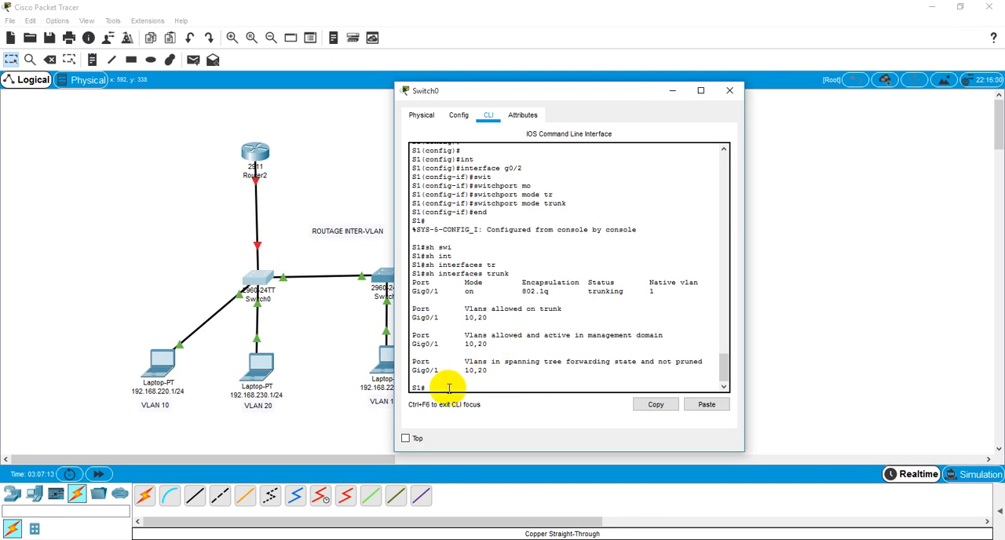
key(Return)
key(Return)
text(conf)
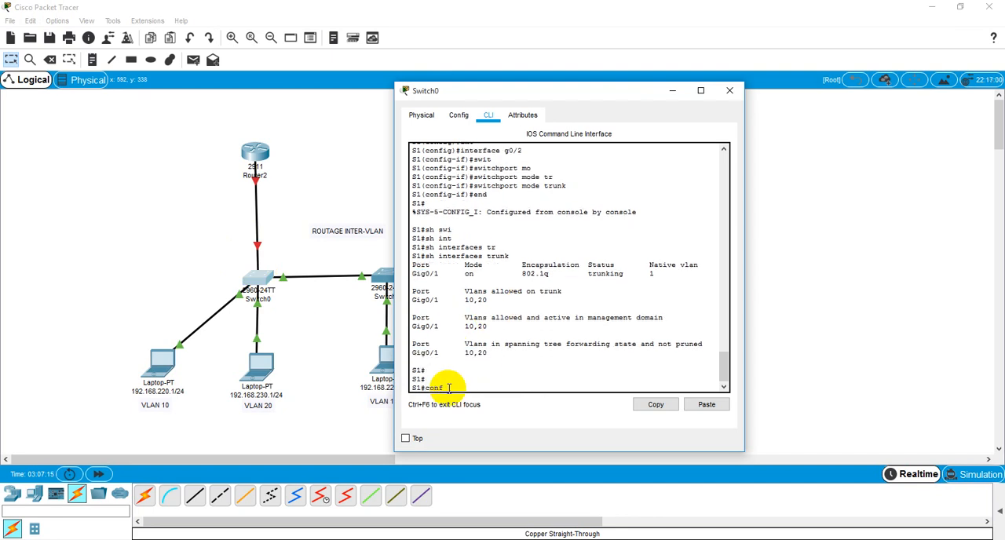
text( t)
key(Return)
Enter interface configuration for gigabitEthernet 0/2 on Switch0
text(int)
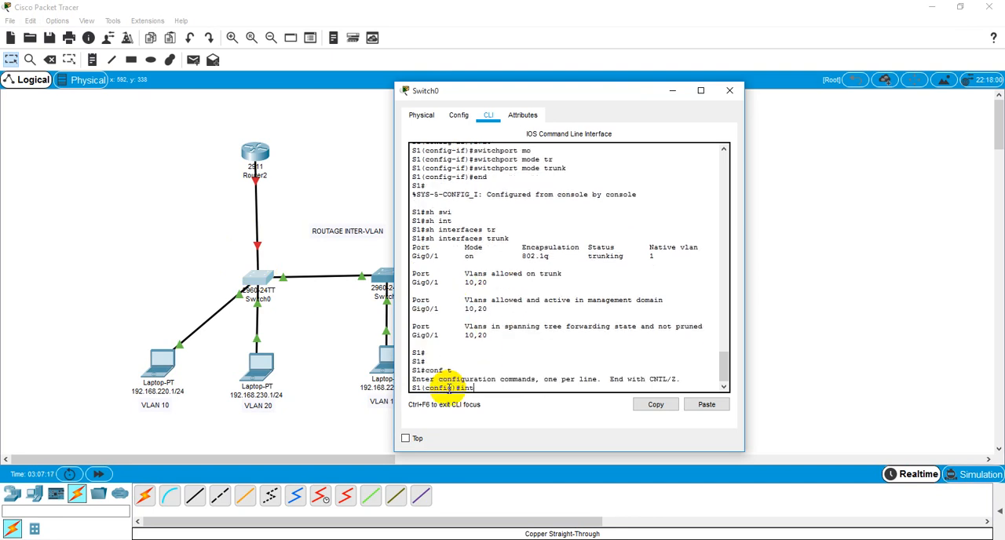
key(Tab)
text(g)
key(Tab)
text(0/2)
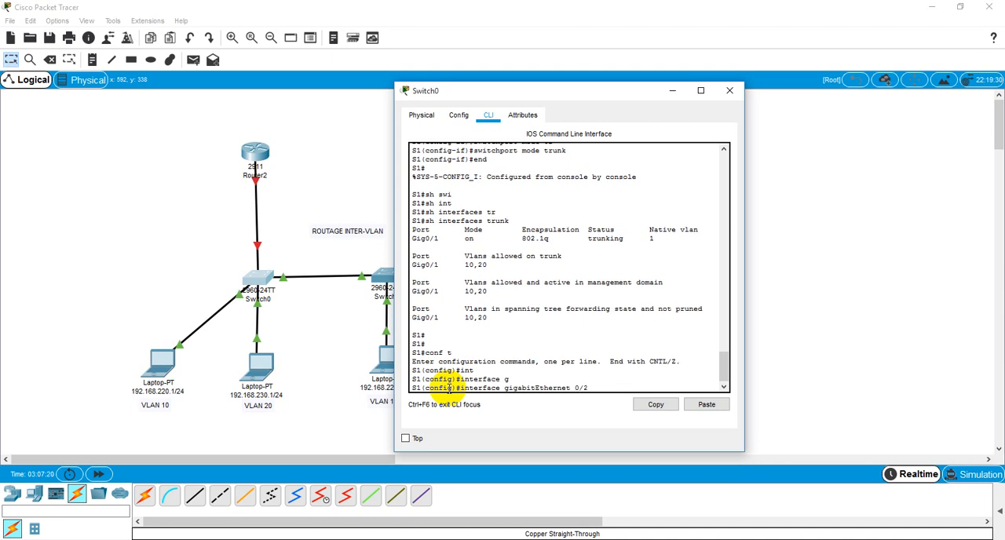
key(Return)
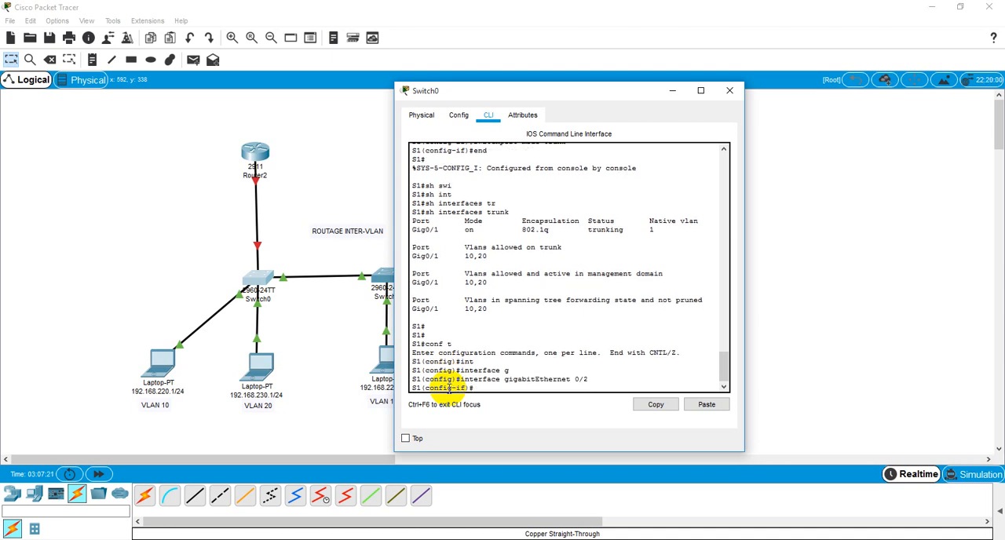
Assign access VLAN 99 to Switch0's gigabitEthernet 0/2 interface
text(swi)
key(Tab)
text(acc)
key(Tab)
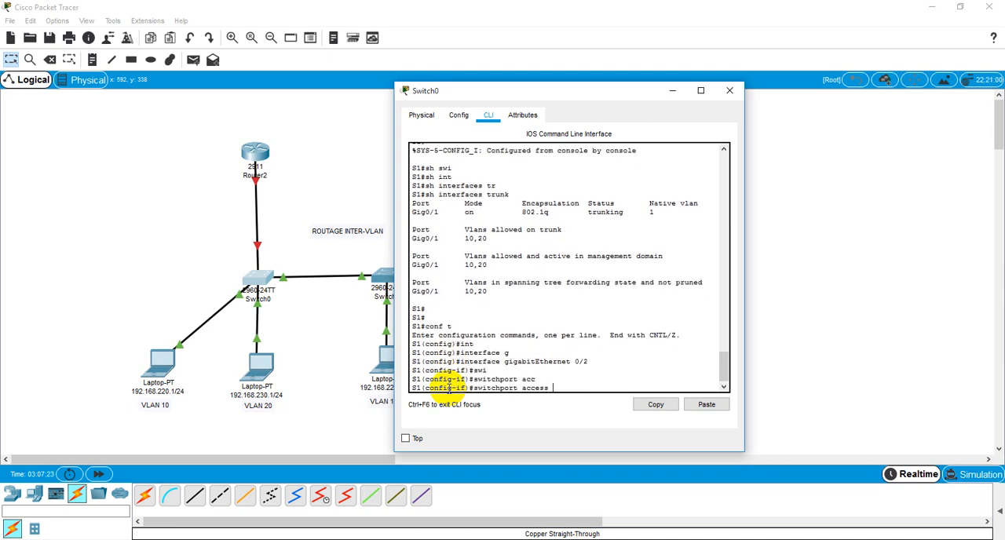
text(v)
key(Tab)
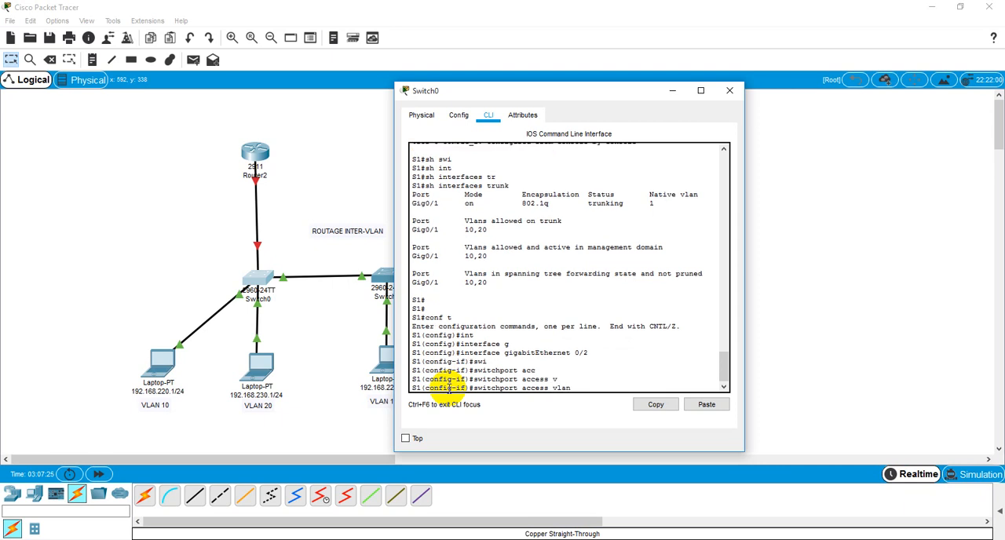
text(99)
key(Return)
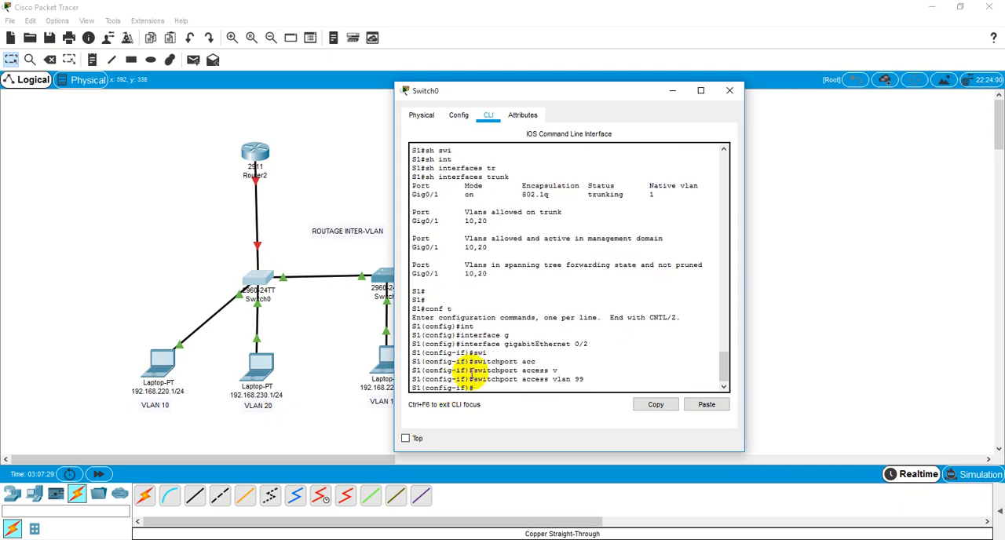
Enable Switch0's gigabitEthernet 0/2 interface with no sh and close the switch's window
text(no sh)
key(Return)
key(Return)
key(Return)
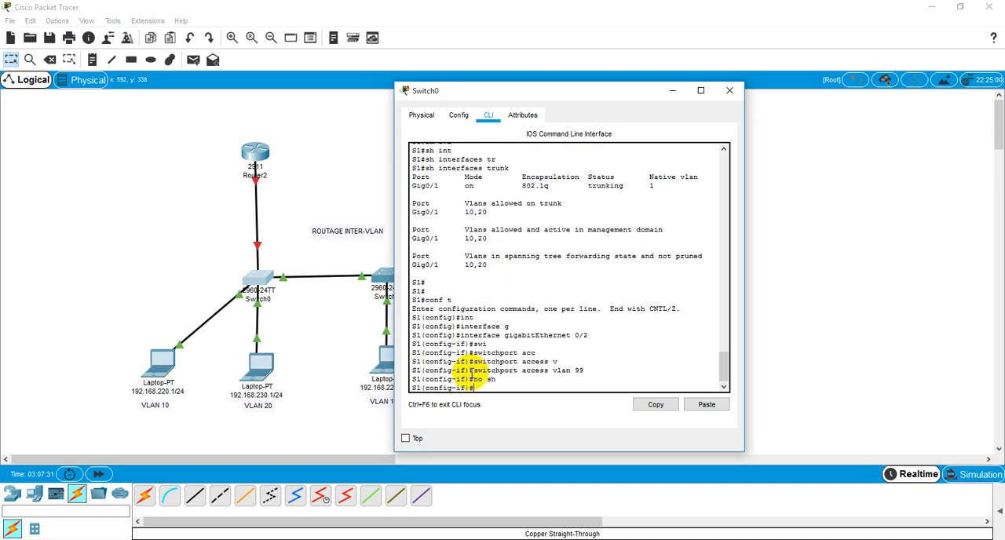
click(729, 90)
Open Router2's command line and decline the initial configuration dialog to reach the user prompt
click(252, 154)
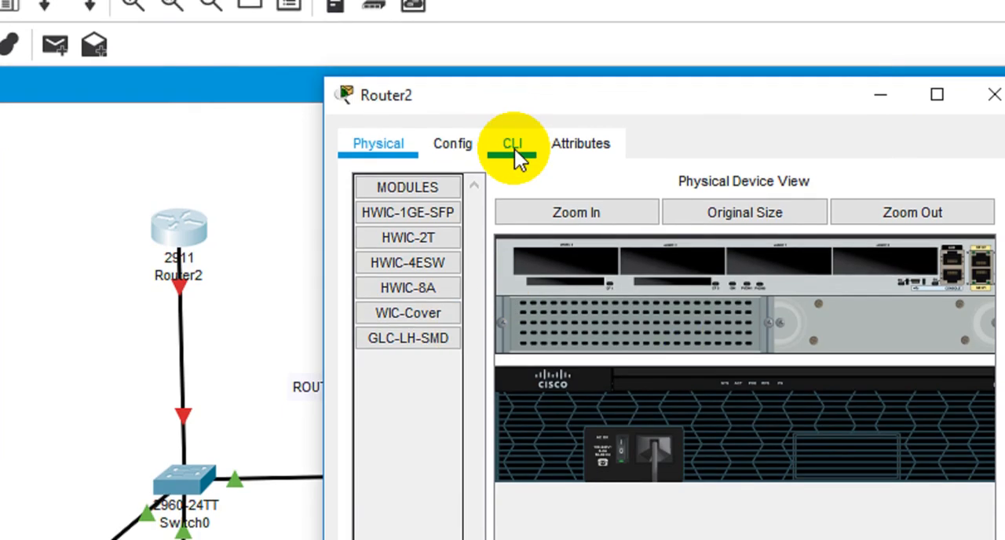
click(514, 149)
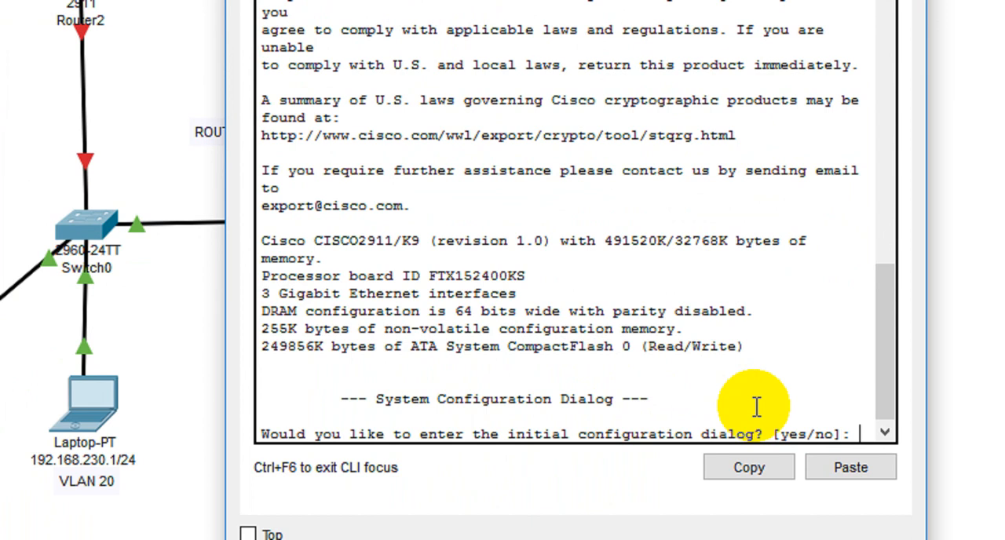
text(n)
key(Return)
key(Return)
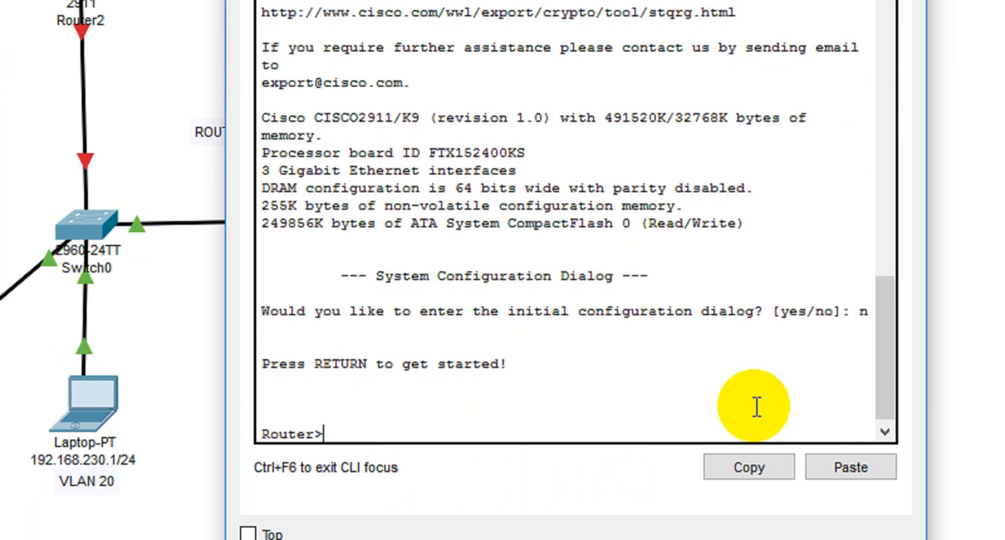
key(Return)
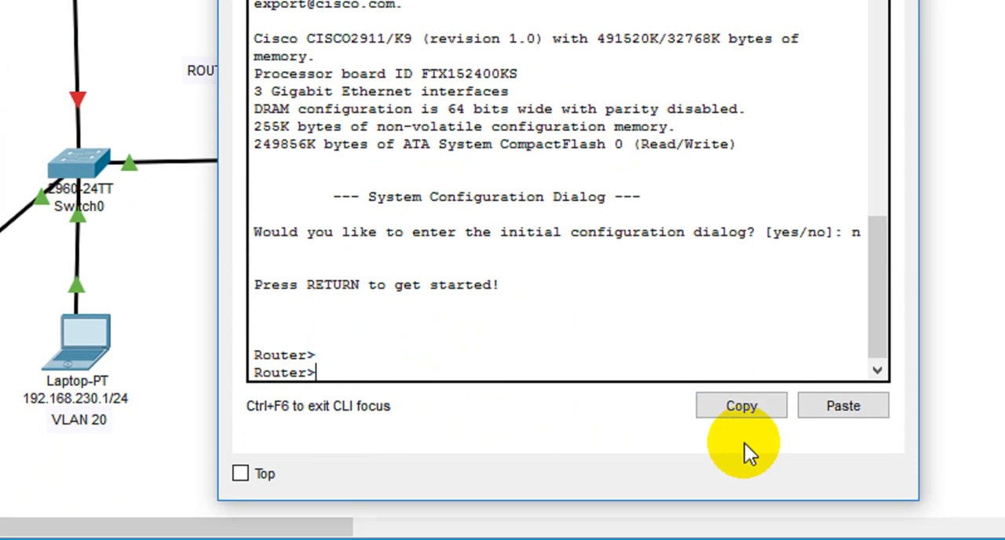
Enter global configuration mode on Router2 with en and conf t, and move its window clear of the topology
text(en)
key(Return)
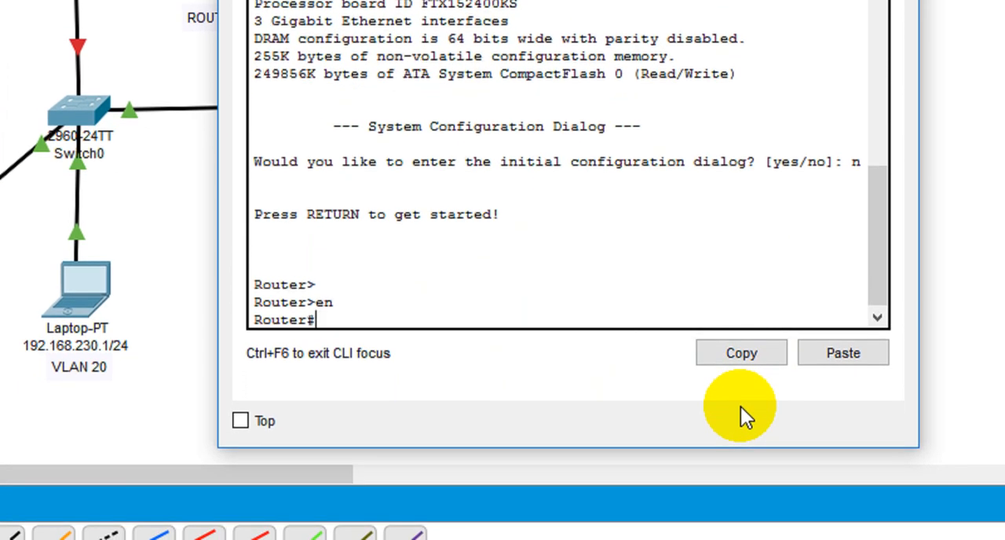
text(conf t)
key(Return)
key(Return)
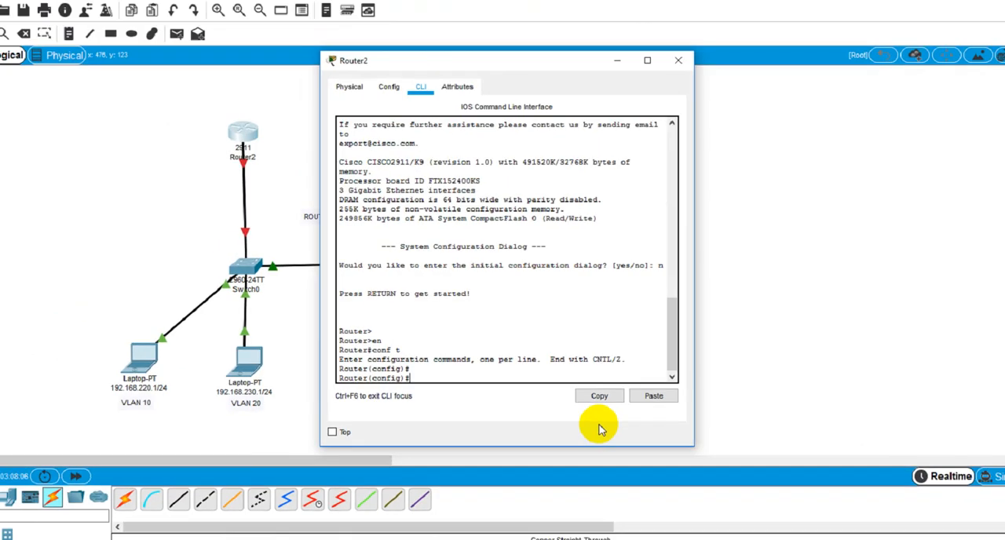
drag(489, 88, 697, 96)
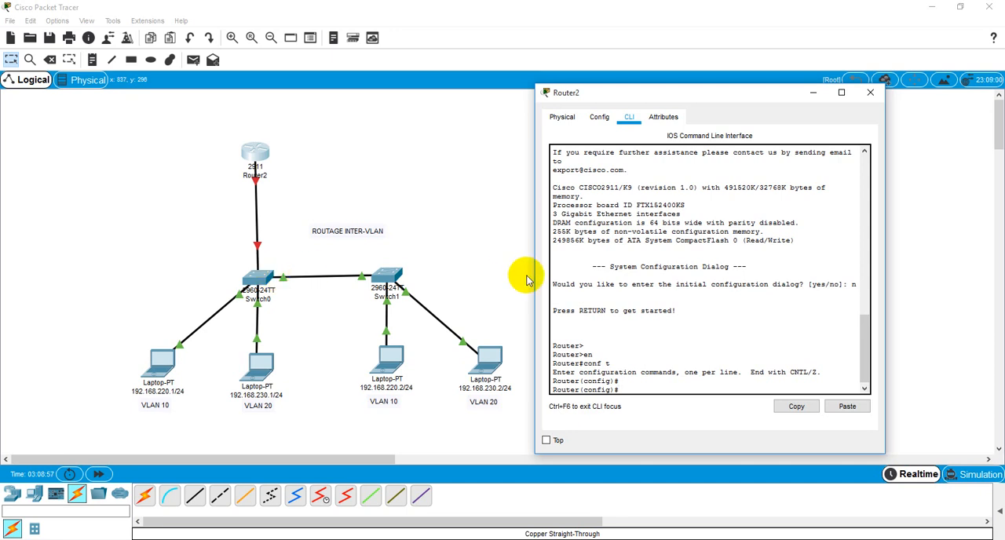
drag(616, 102, 594, 108)
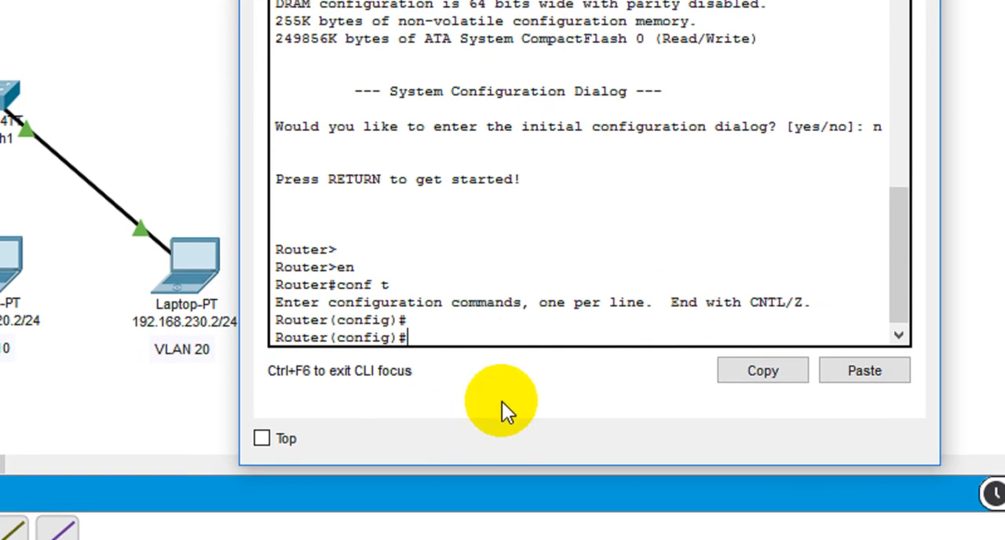
Enter configuration of subinterface gigabitEthernet 0/0.1 on Router2
text(int)
key(Tab)
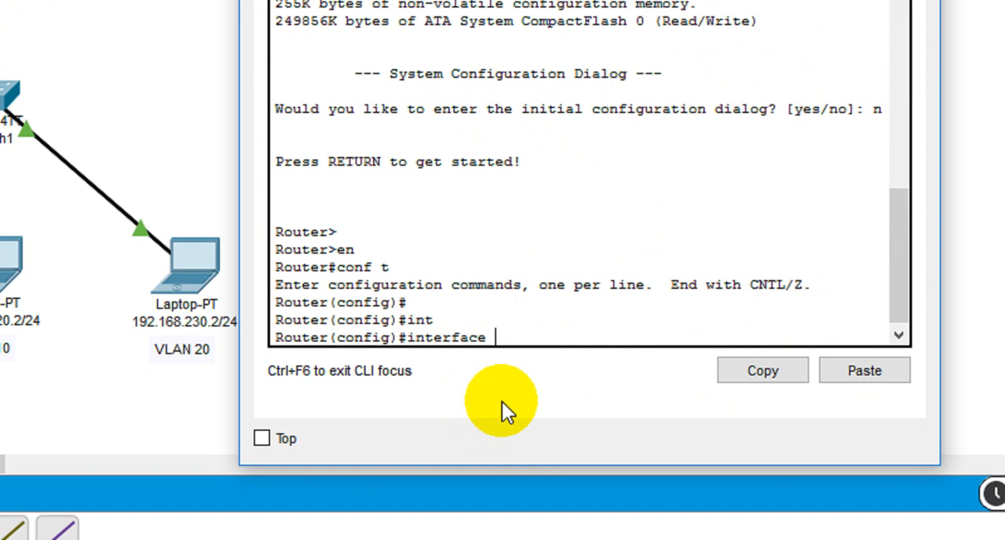
text(g)
key(Tab)
text(0/)
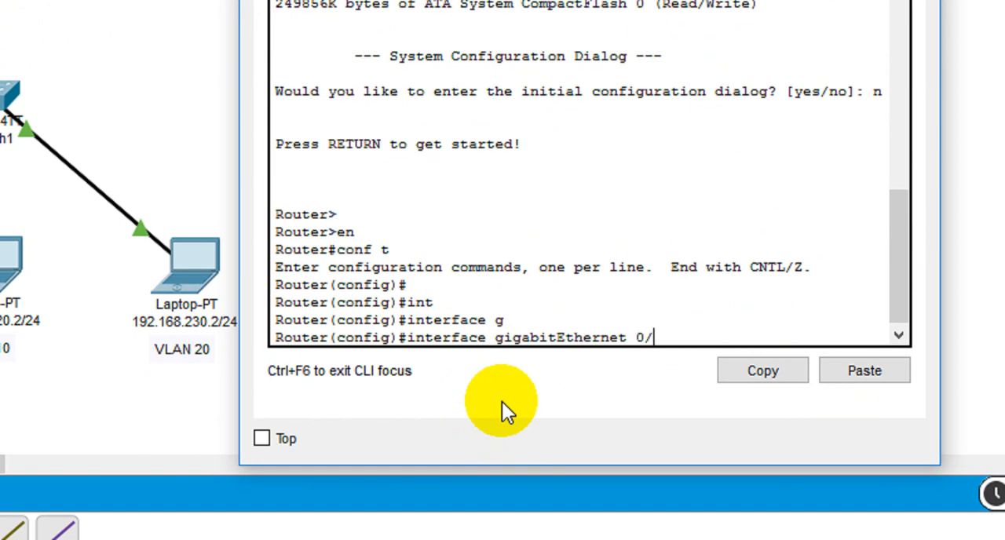
text(0.1)
key(Return)
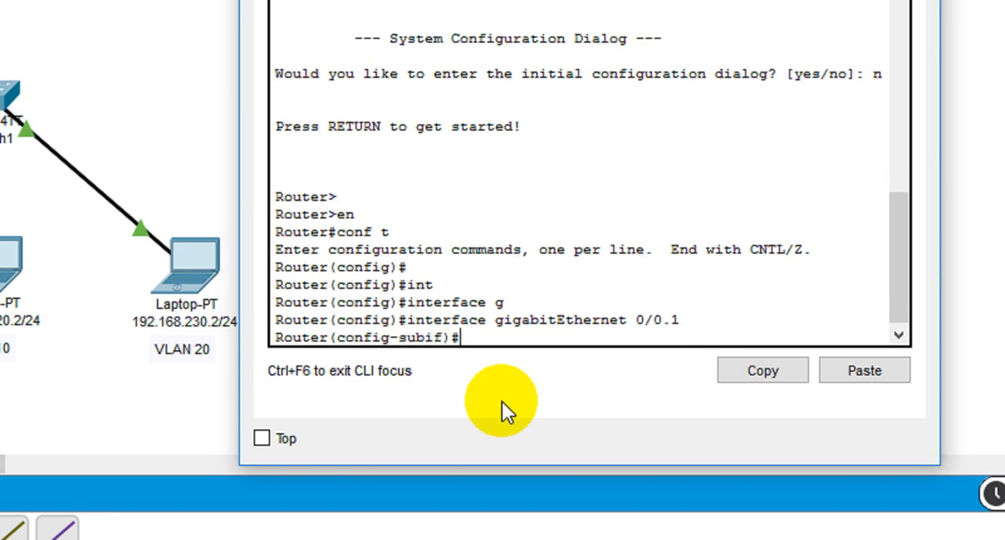
text(swi)
key(Tab)
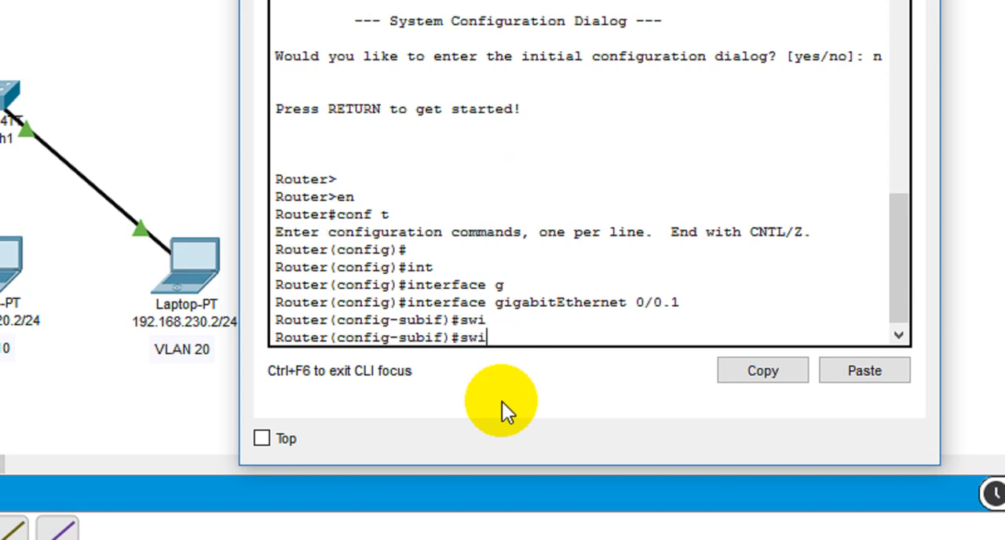
key(BackSpace)
key(BackSpace)
key(BackSpace)
Set dot1Q encapsulation for VLAN 10 on subinterface gigabitEthernet 0/0.1
text(en)
key(Tab)
text(do)
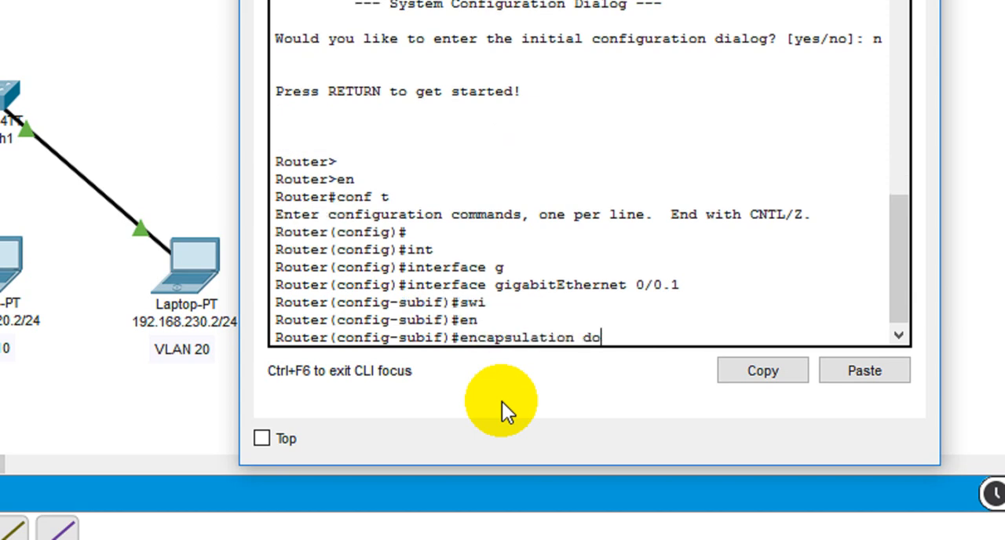
key(Tab)
text(1)
key(Tab)
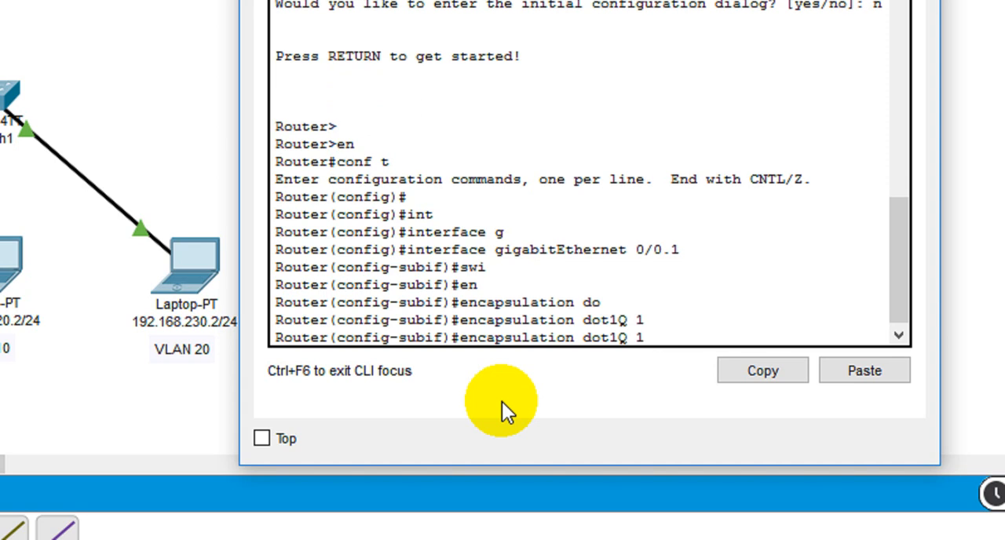
key(BackSpace)
text(10)
key(Return)
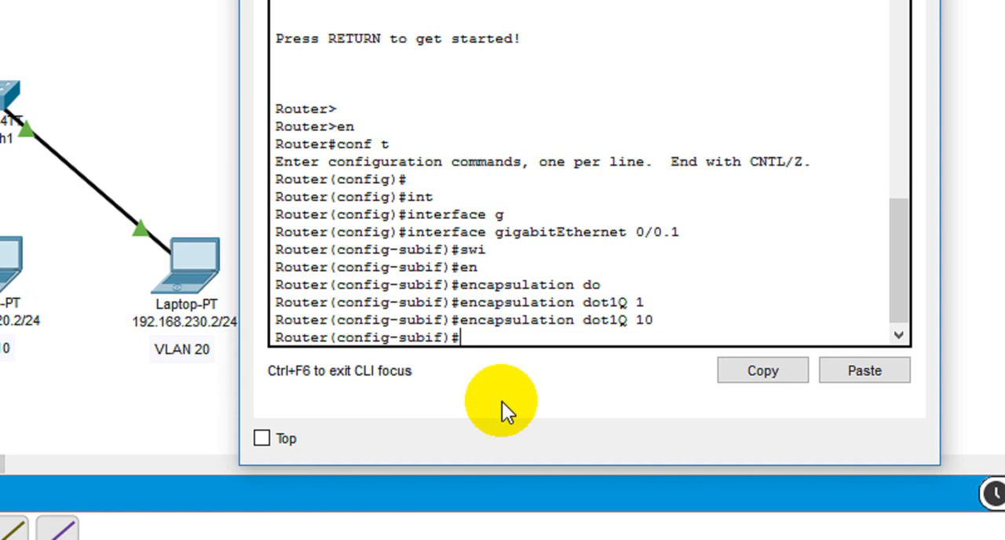
Assign IP address 192.168.220.254 with mask 255.255.255.0 to subinterface gigabitEthernet 0/0.1 and exit to global configuration mode
text(ip)
key(Tab)
text(adr)
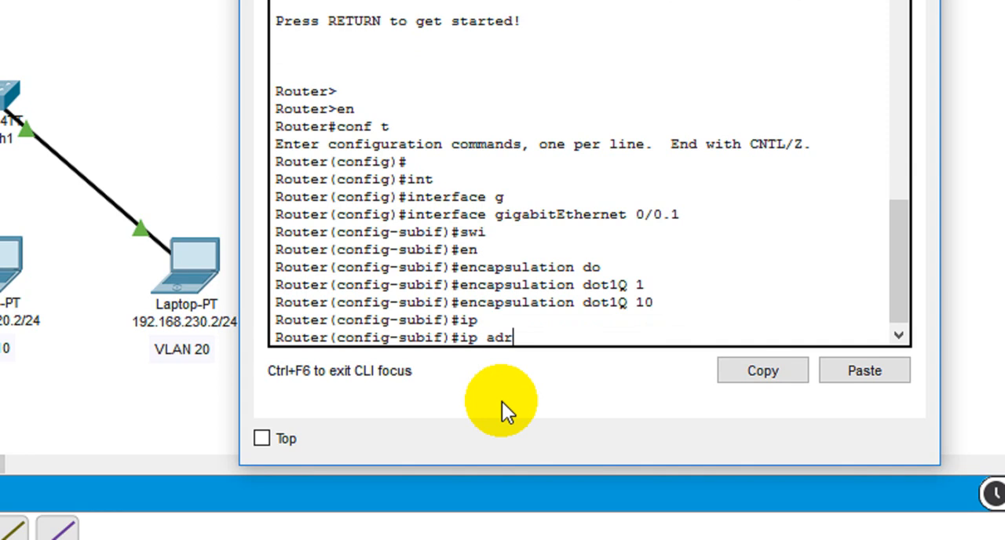
key(Tab)
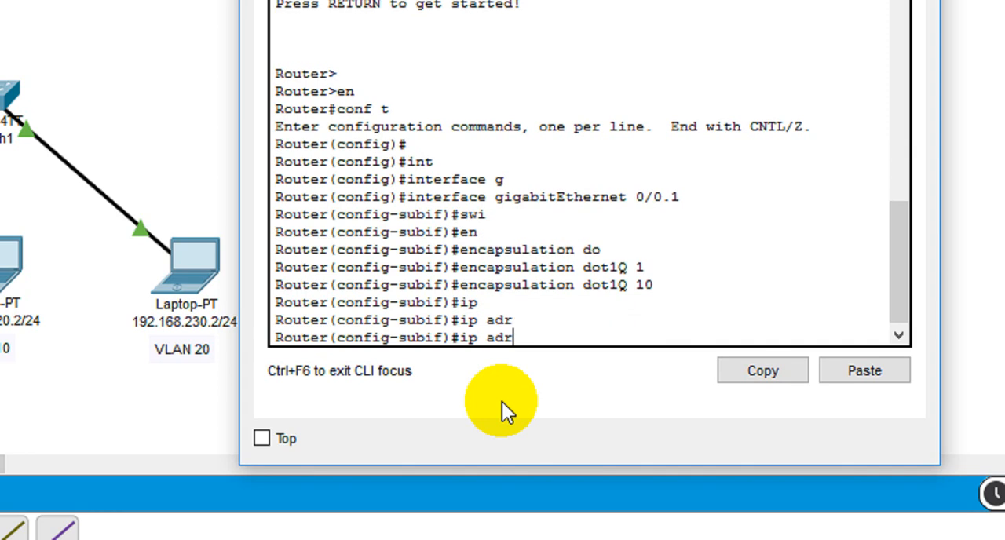
key(BackSpace)
key(BackSpace)
key(Tab)
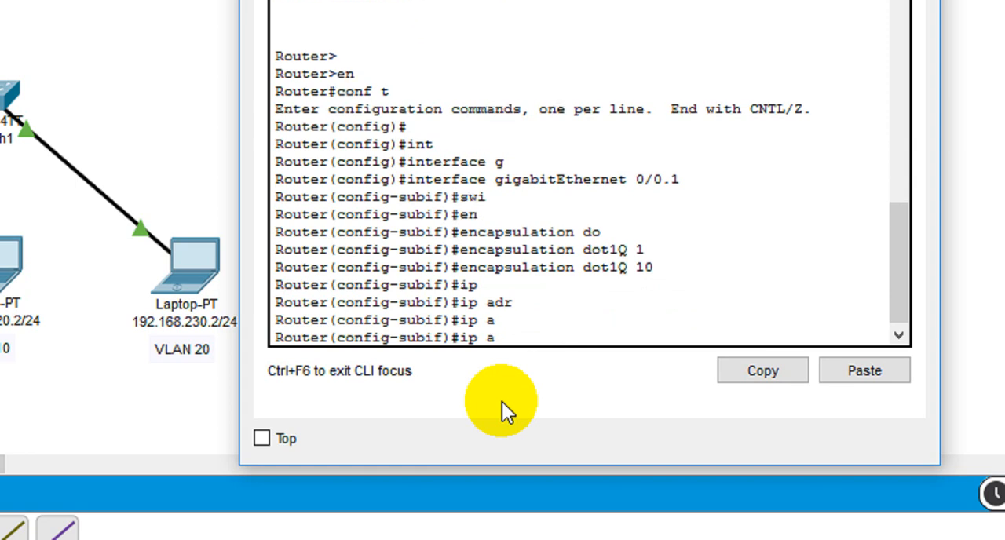
text(d)
key(Tab)
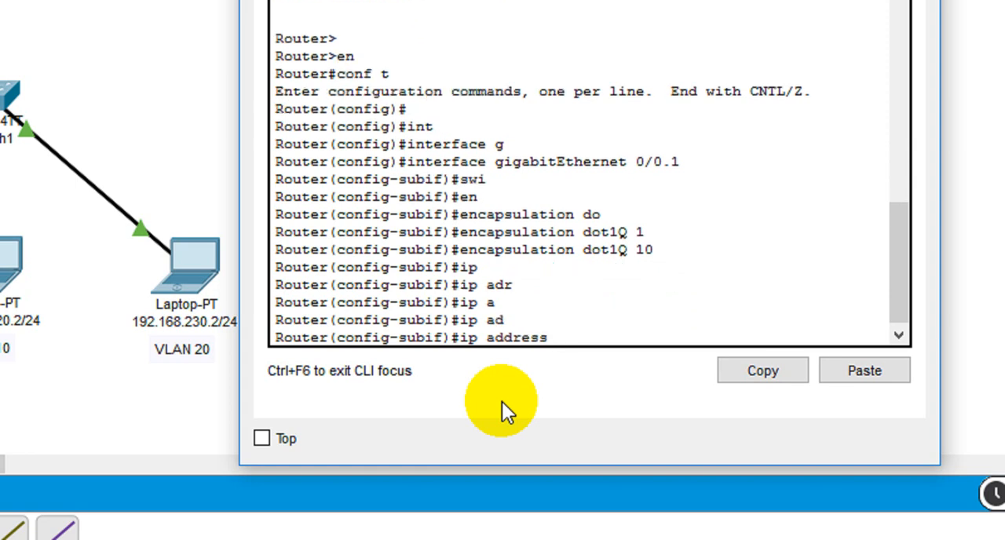
text(192.168.220.)
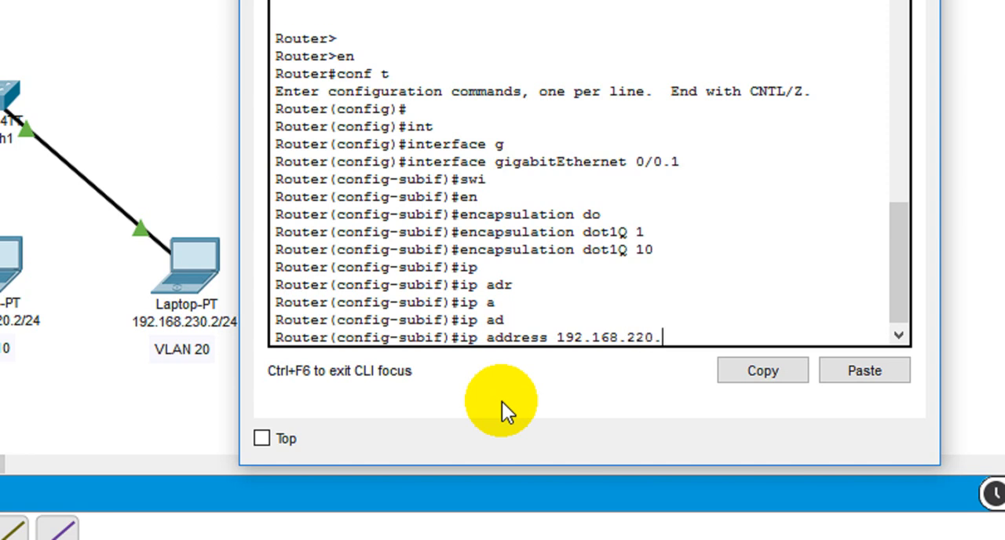
text(254 255.2)
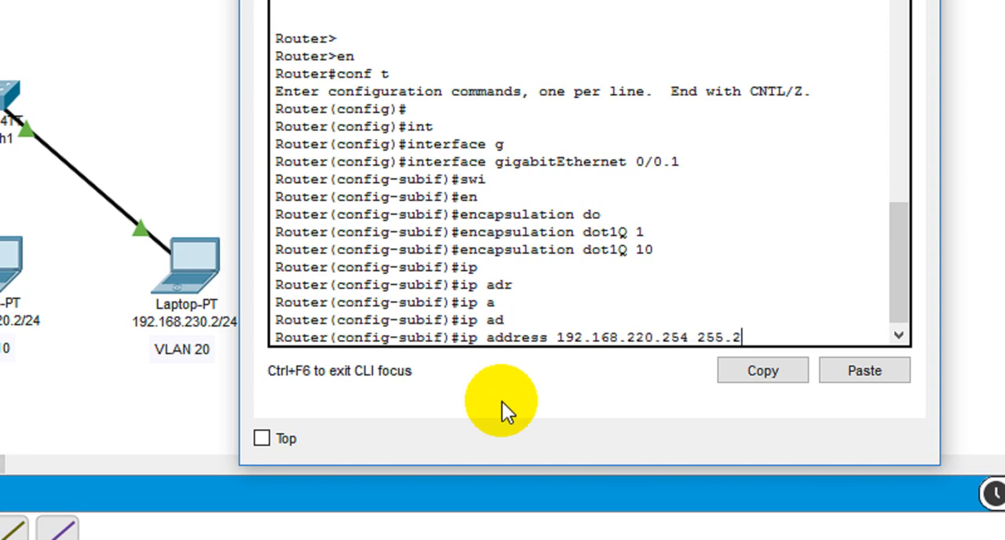
text(55.255.255.0)
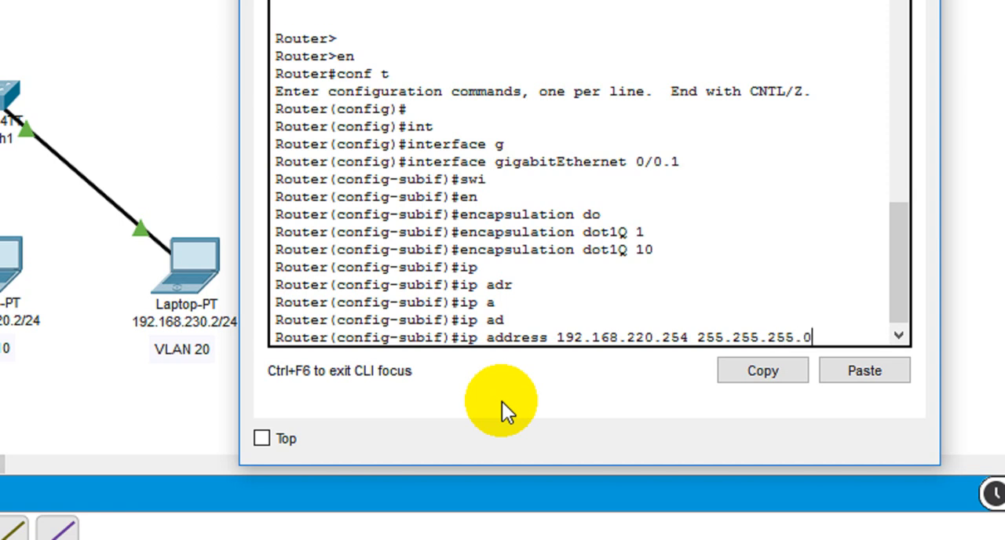
key(Return)
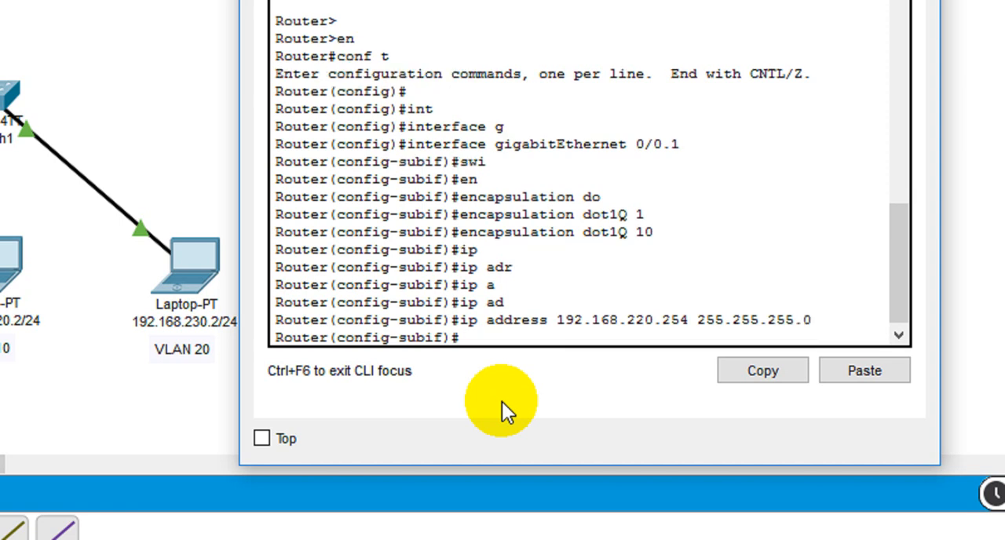
text(exit)
key(Return)
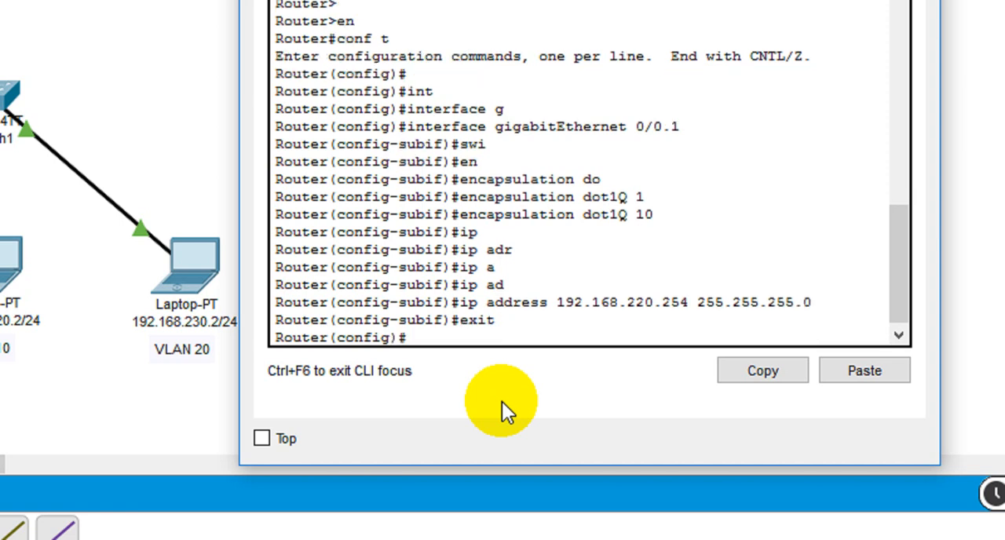
key(Return)
Enter configuration of subinterface g0/0.2 on Router2
text(int)
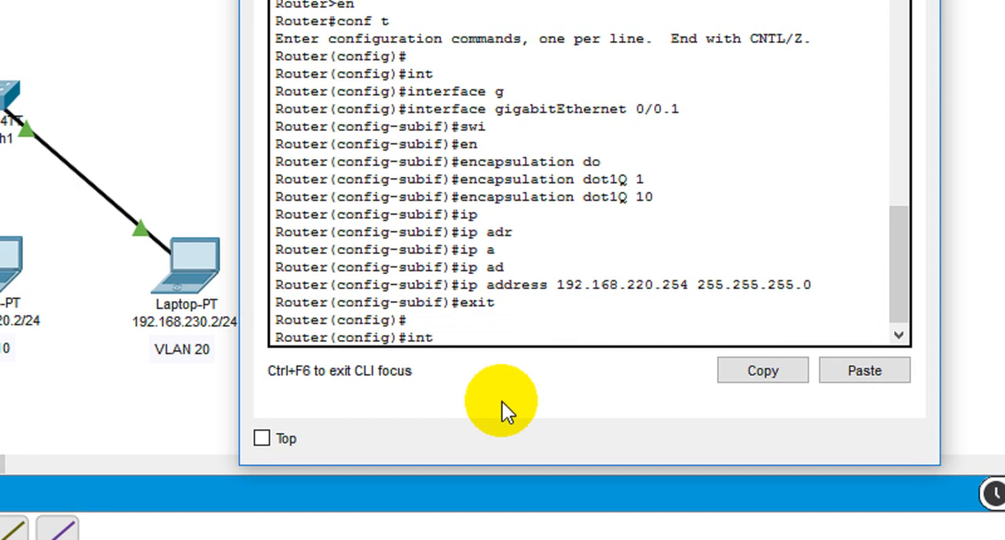
key(Tab)
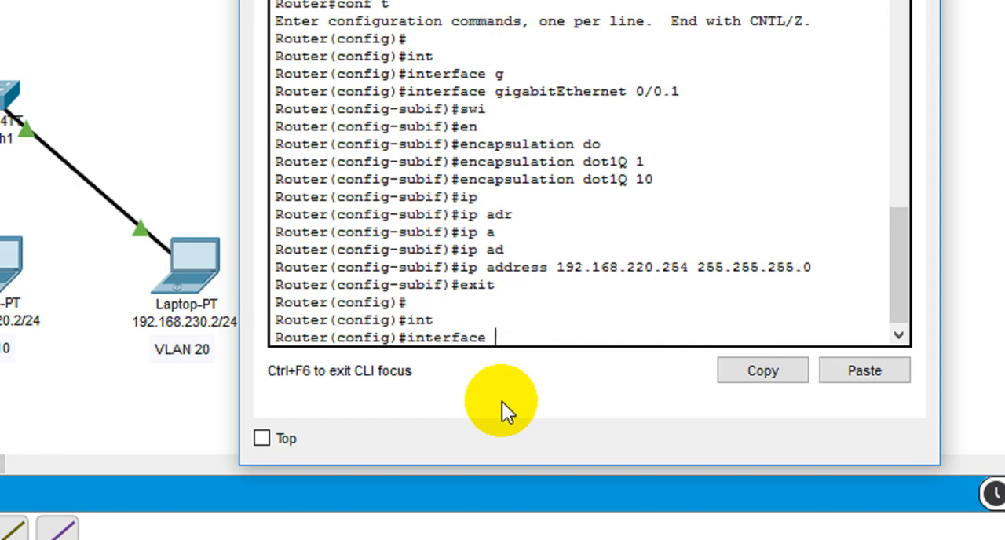
text(g0/0.2)
key(Return)
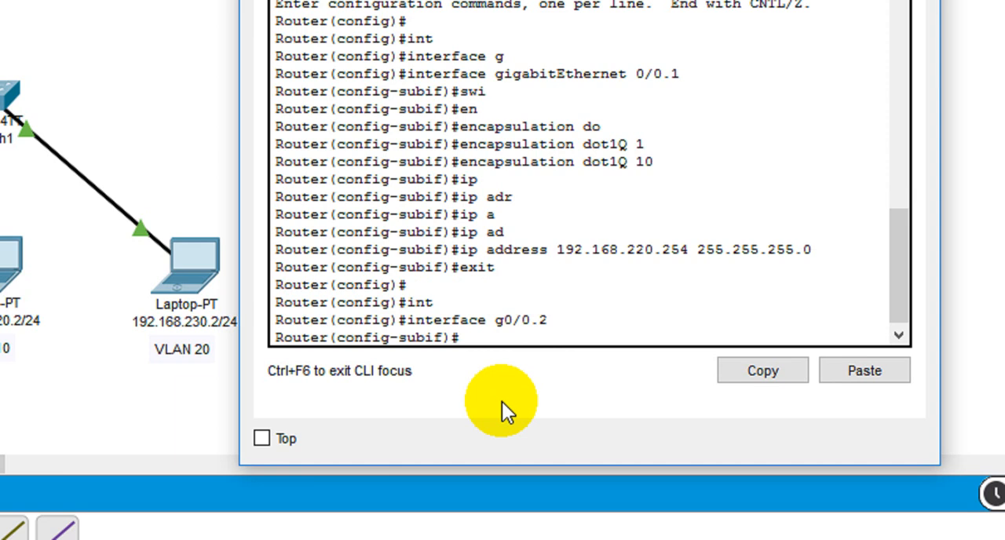
Set dot1Q encapsulation for VLAN 20 on subinterface g0/0.2
text(enc)
key(Tab)
text(d)
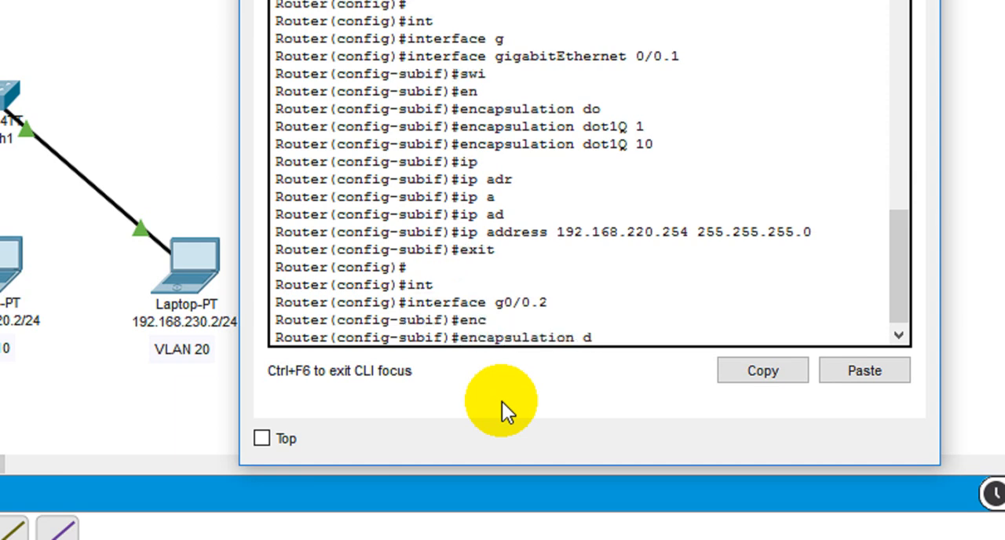
text(o)
key(Tab)
text(v)
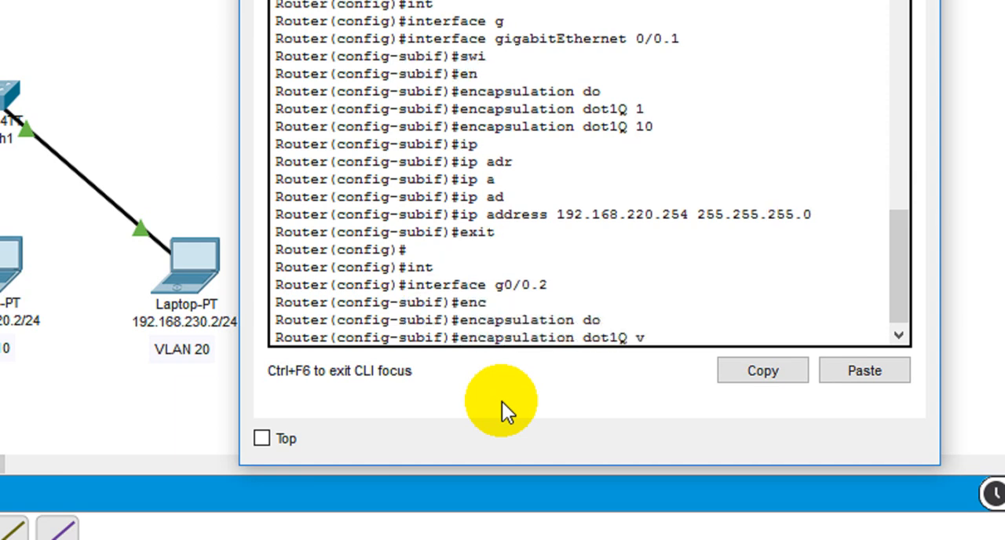
key(Tab)
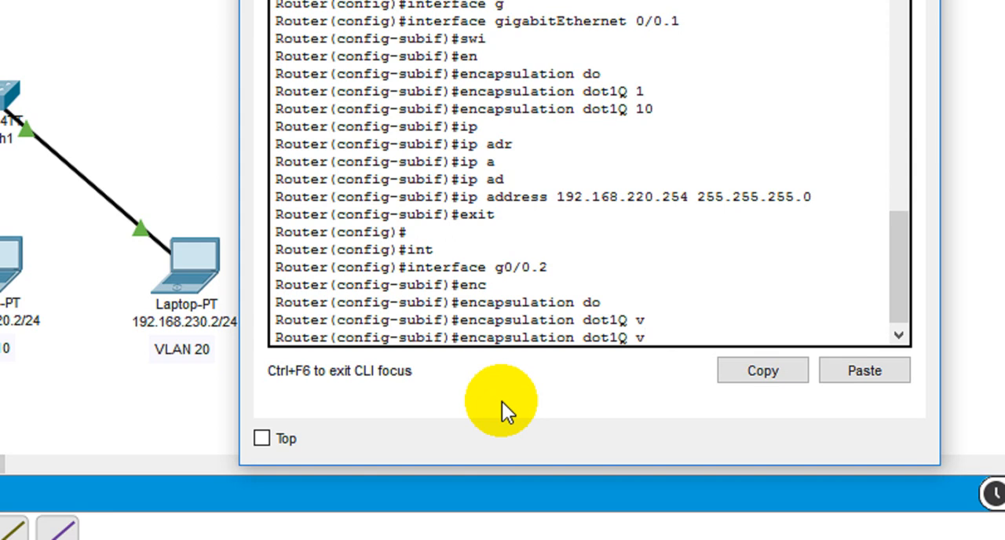
key(BackSpace)
text(20)
key(Return)
Assign IP address 192.168.230.254 with mask 255.255.255.0 to subinterface g0/0.2
text(ip)
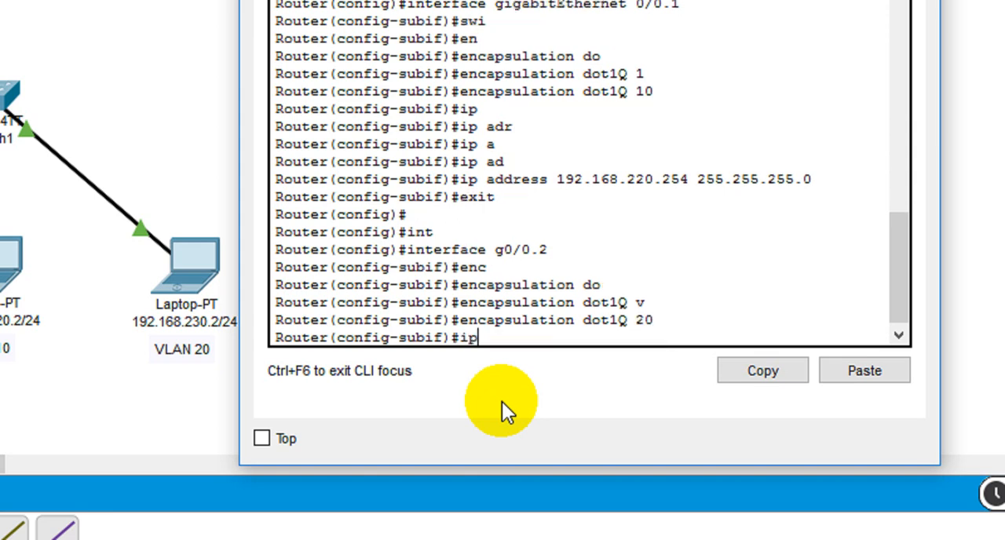
text( ad)
key(Tab)
text(19)
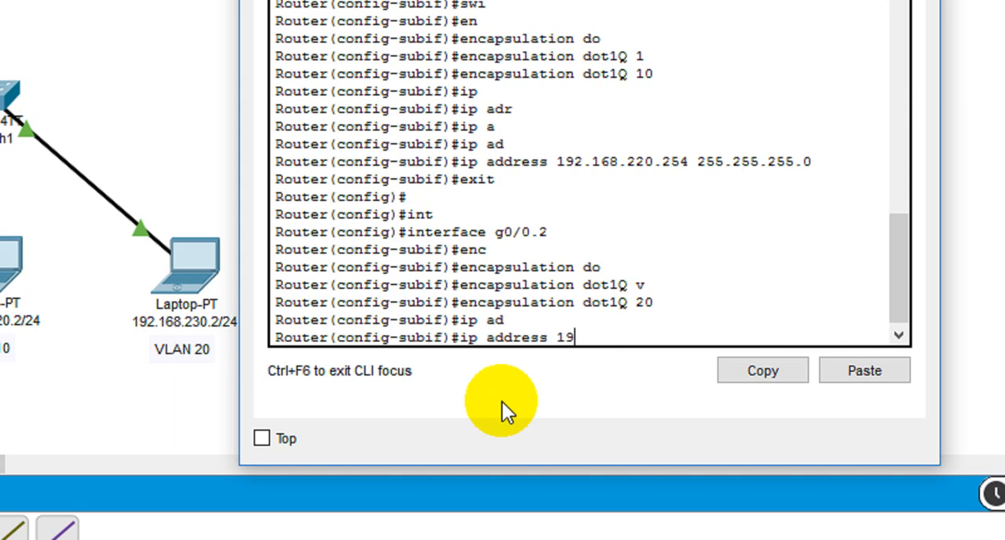
text(2.168.23)
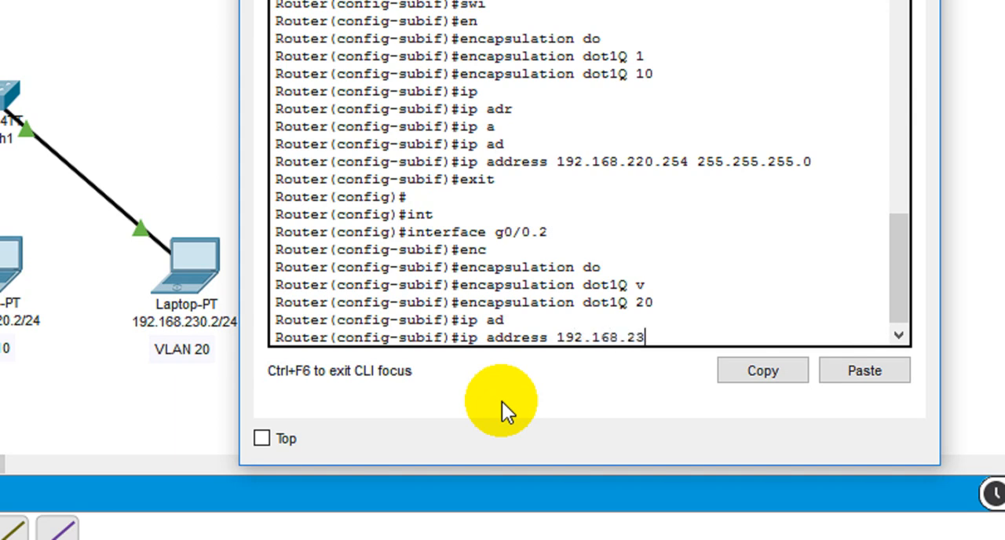
text(0.254 255.255.255)
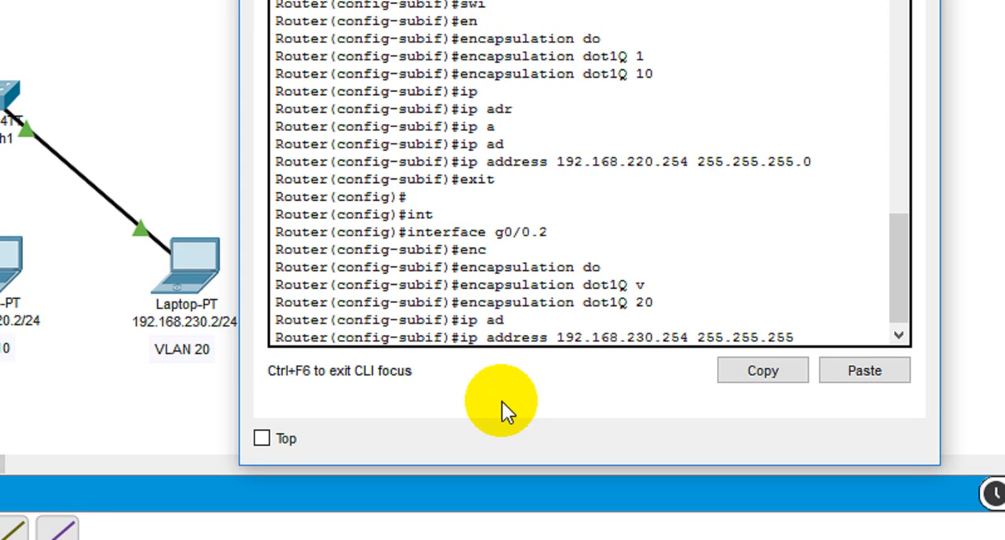
text(.0)
key(Return)
Enable subinterface g0/0.2 with no sh and exit to global configuration mode
text(no)
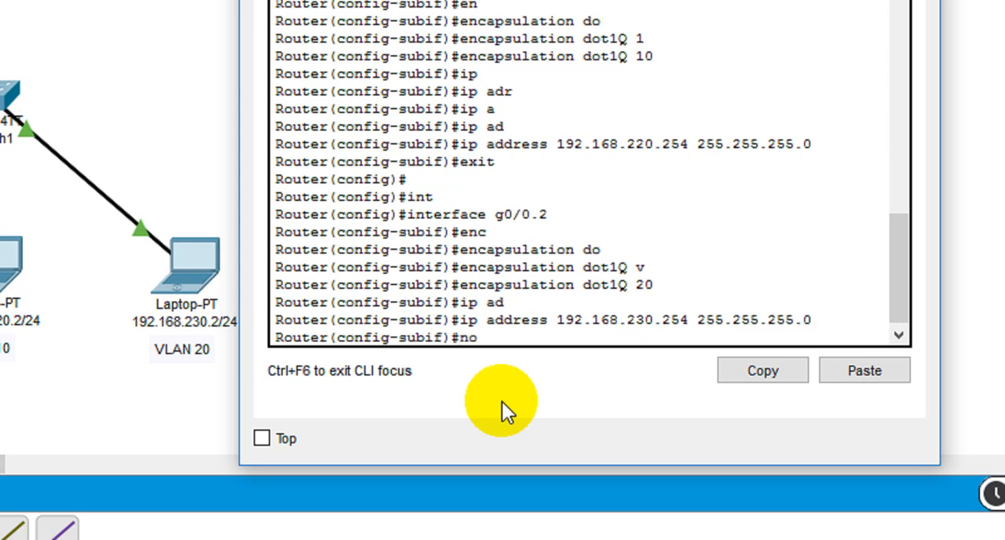
text( sh)
key(Return)
key(Return)
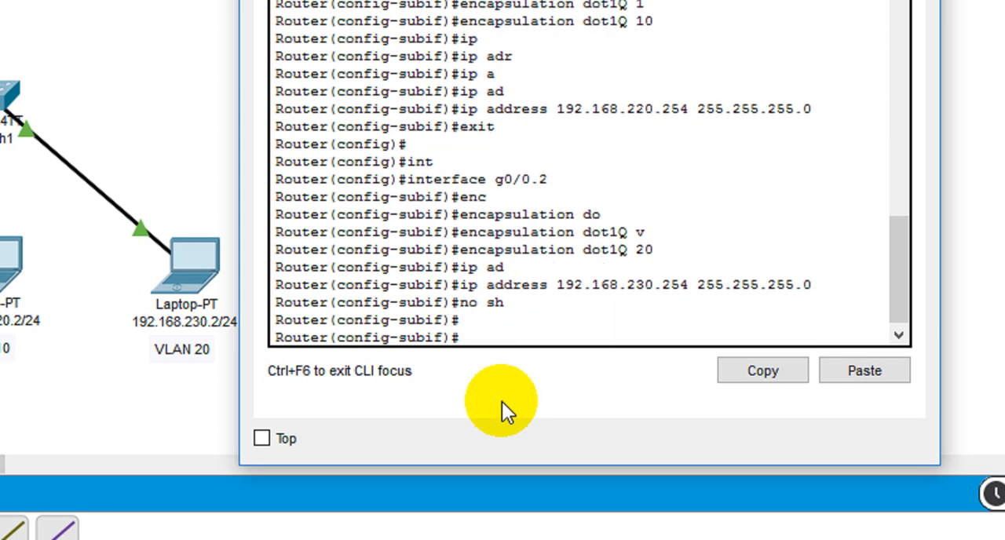
text(exit)
key(Return)
key(Return)
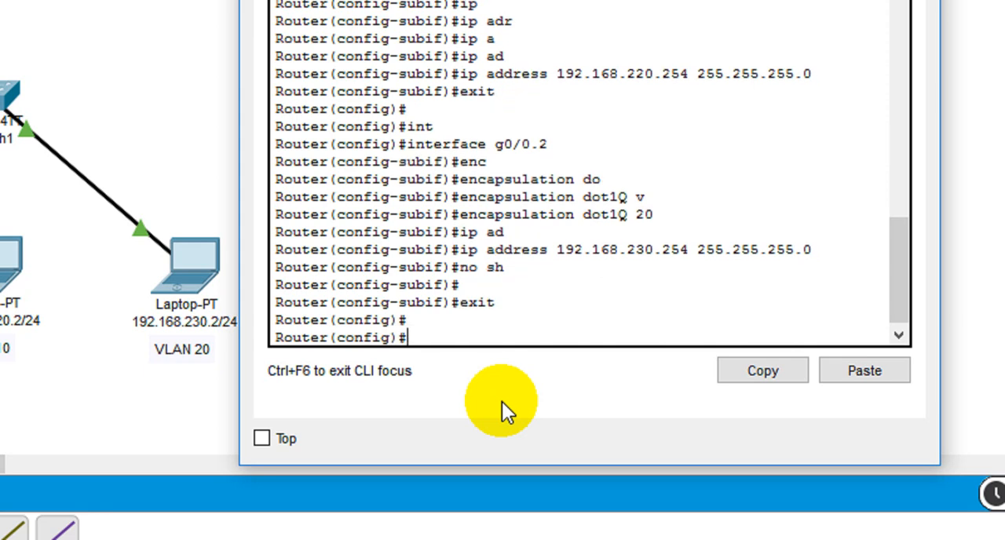
Re-enter configuration of subinterface g0/0.1 on Router2
text(int)
key(Tab)
text(g)
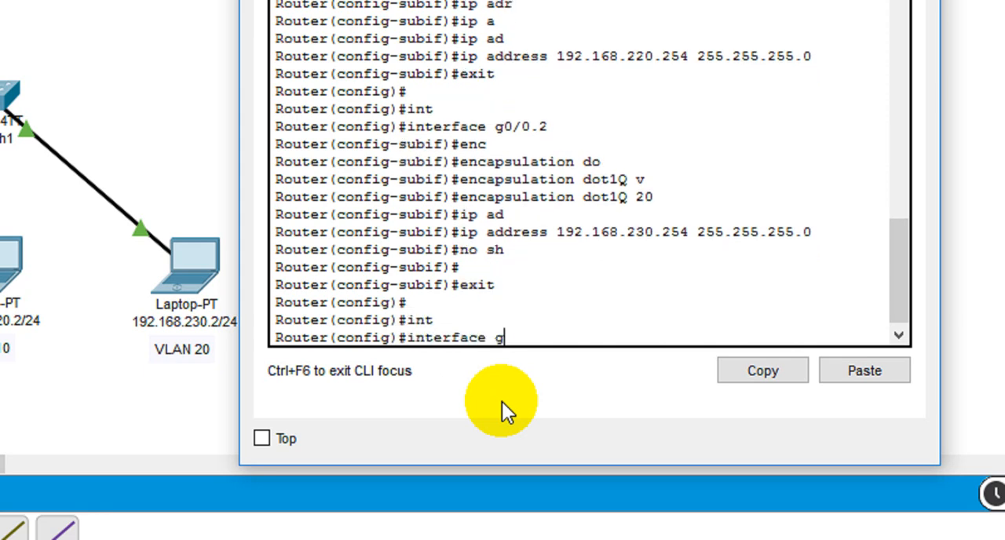
text(0/0.1)
key(Return)
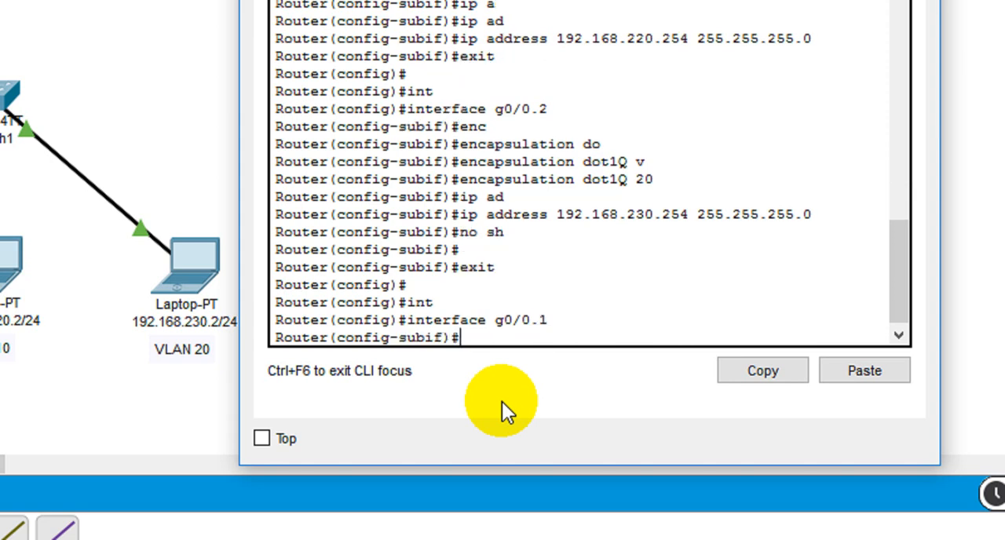
Enable subinterface g0/0.1 with no sh and exit to global configuration mode
text(no sh)
key(Return)
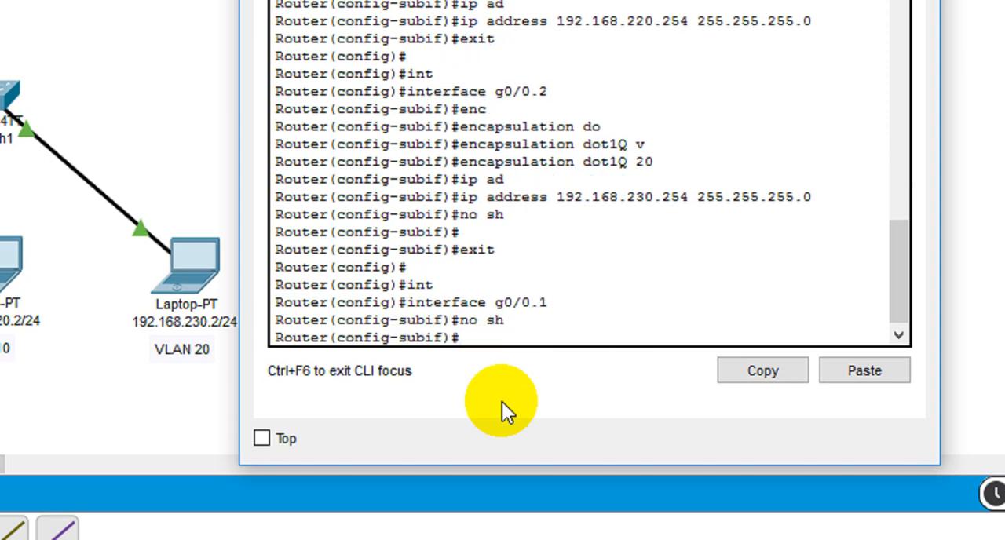
key(Return)
text(exi)
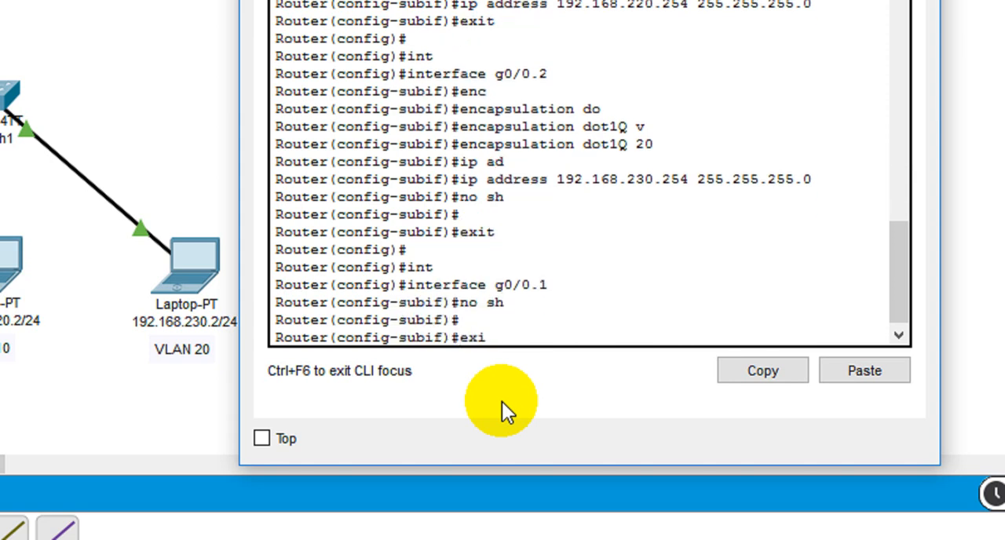
text(t)
key(Return)
key(Return)
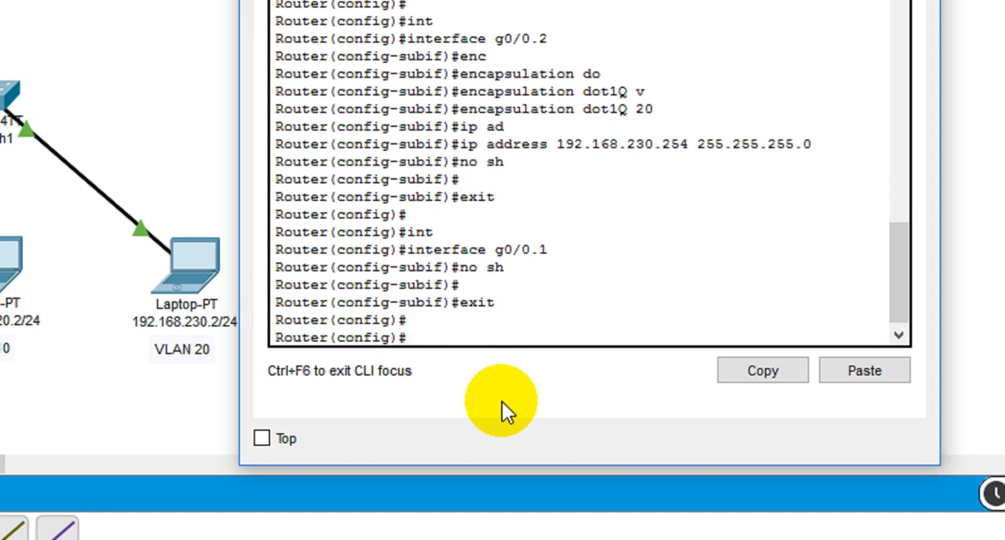
Enter configuration of physical interface g0/0 on Router2 and enable it with no shutdown
text(int)
key(Tab)
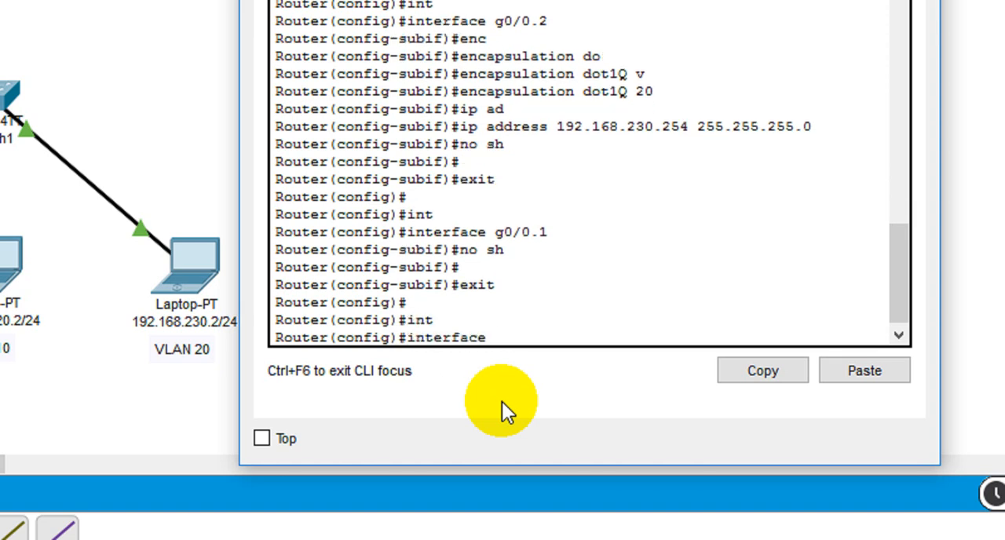
text(g0/0)
key(Return)
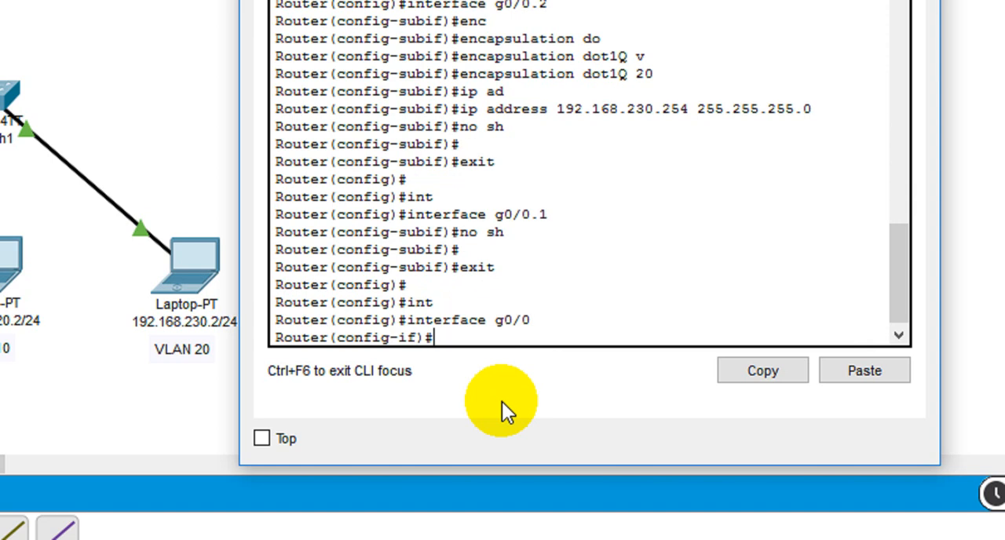
text(no sh)
key(Tab)
key(Return)
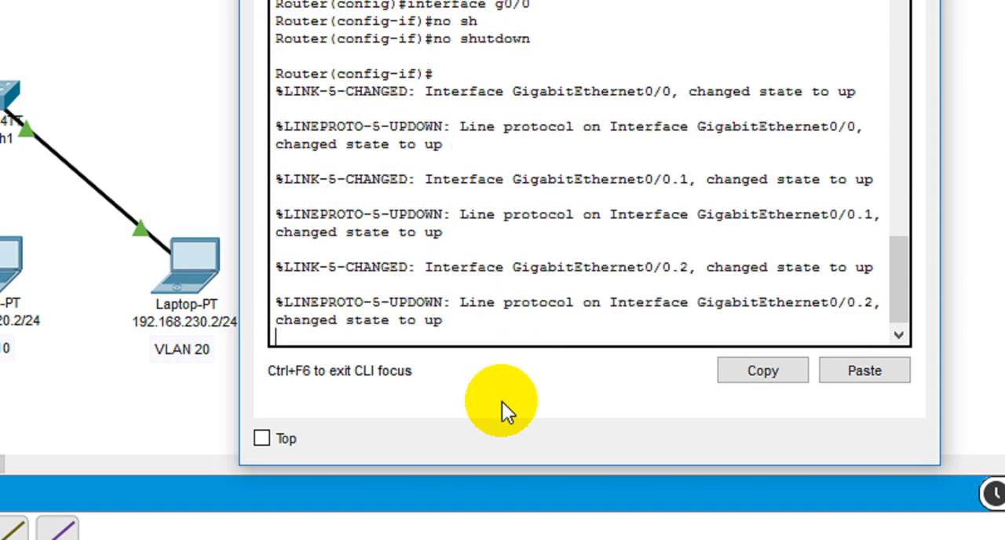
key(Return)
key(Return)
key(Return)
key(Return)
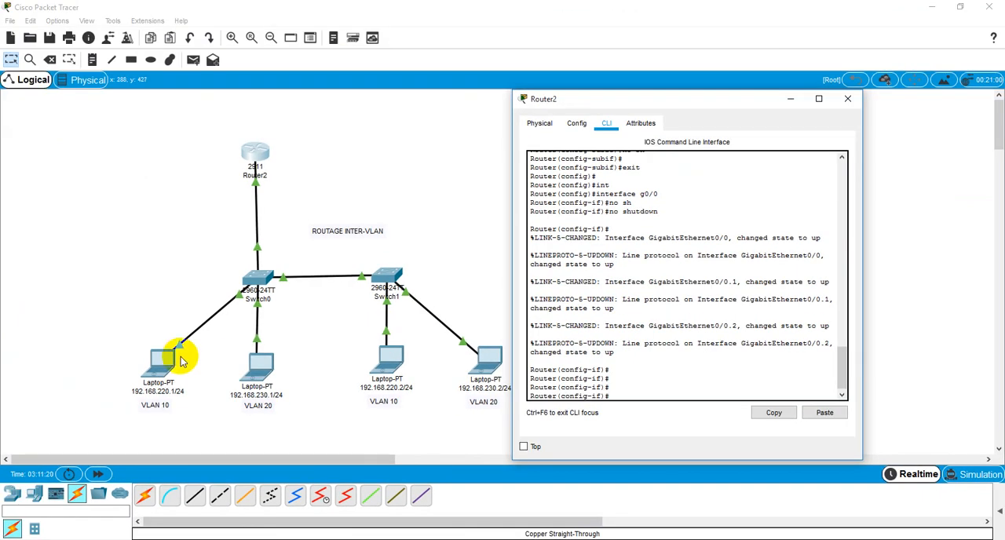
Ping the VLAN 10 gateway 192.168.220.254 from the command prompt of laptop 192.168.220.1
click(163, 369)
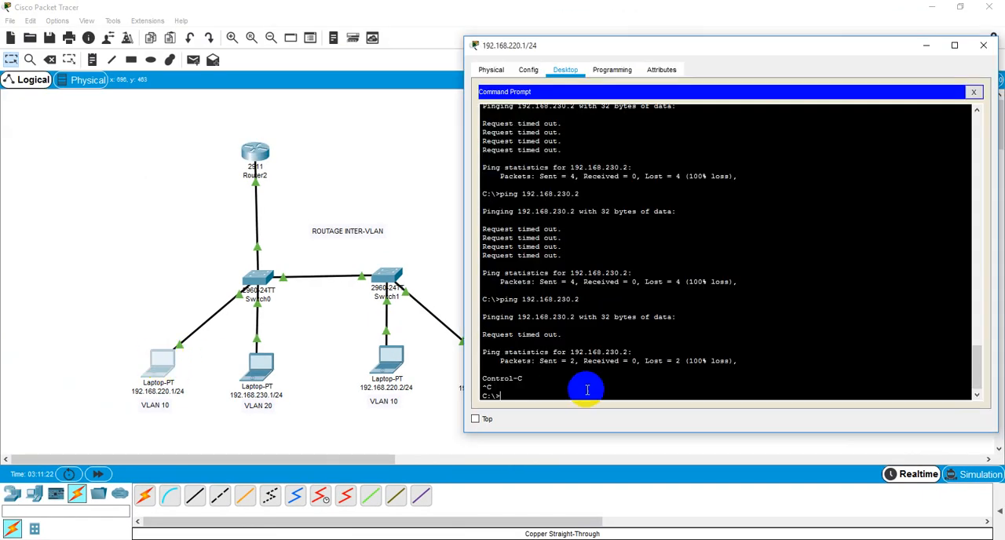
click(513, 391)
text(pi)
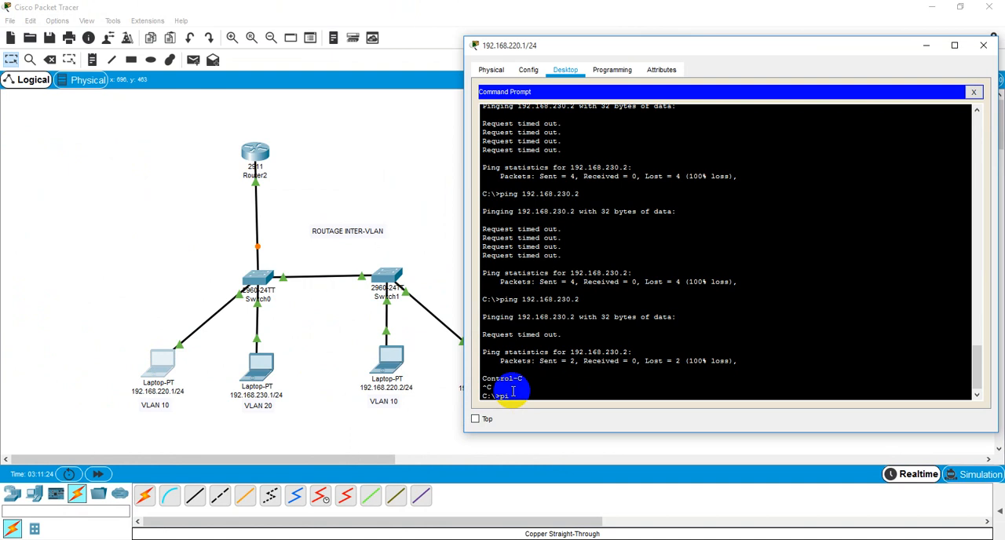
text(ng 192.168.220.254)
key(Return)
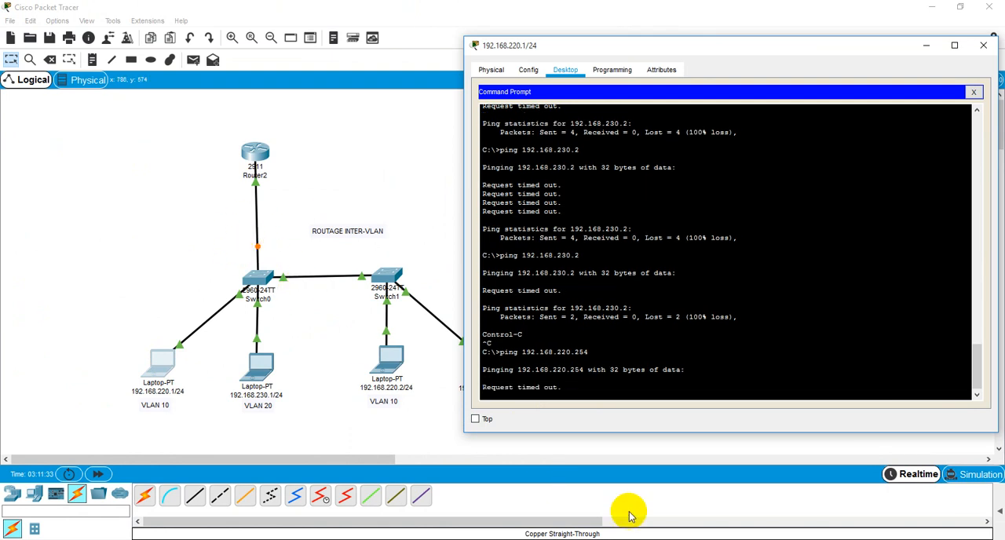
Interrupt the running ping and repeat the ping to gateway 192.168.220.254 from laptop 192.168.220.1
click(572, 344)
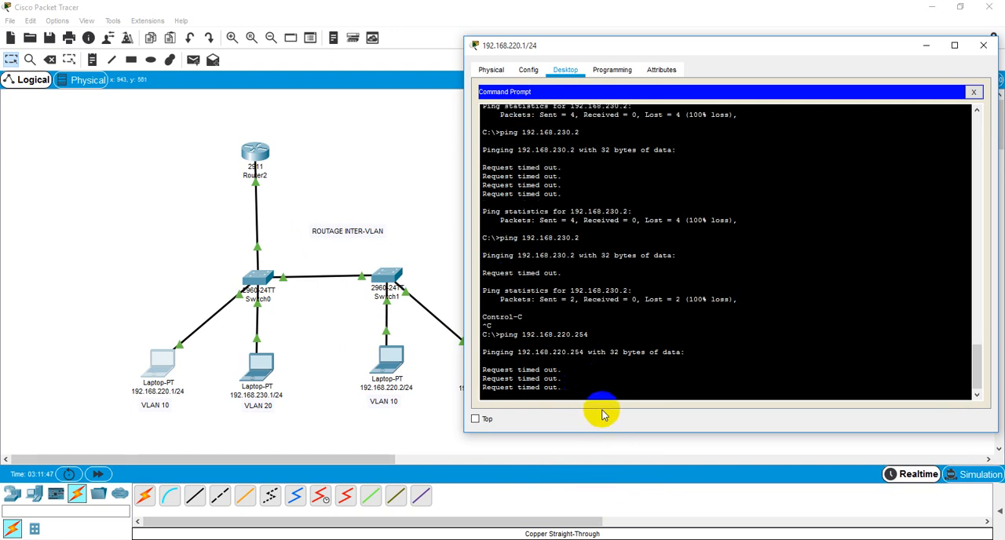
key(ctrl+c)
key(Up)
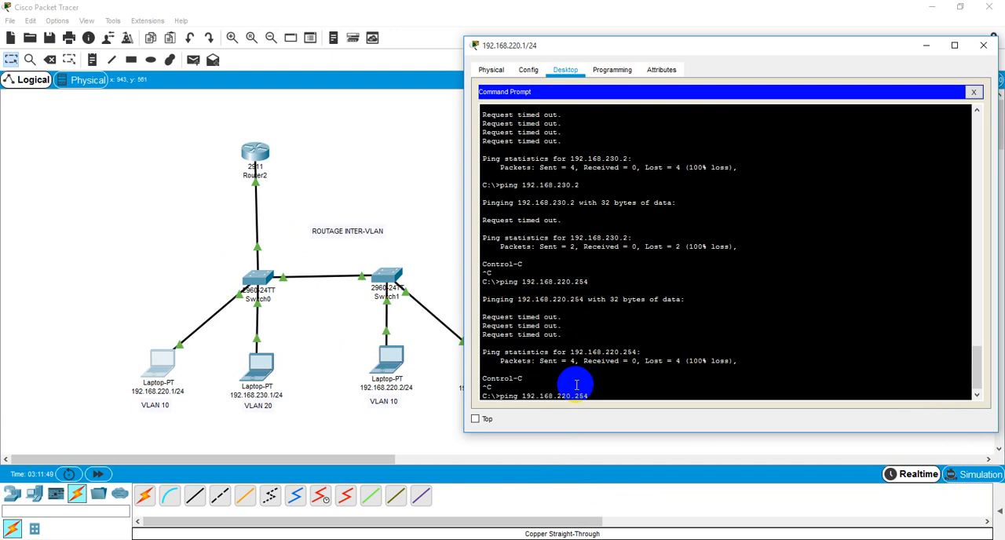
key(Return)
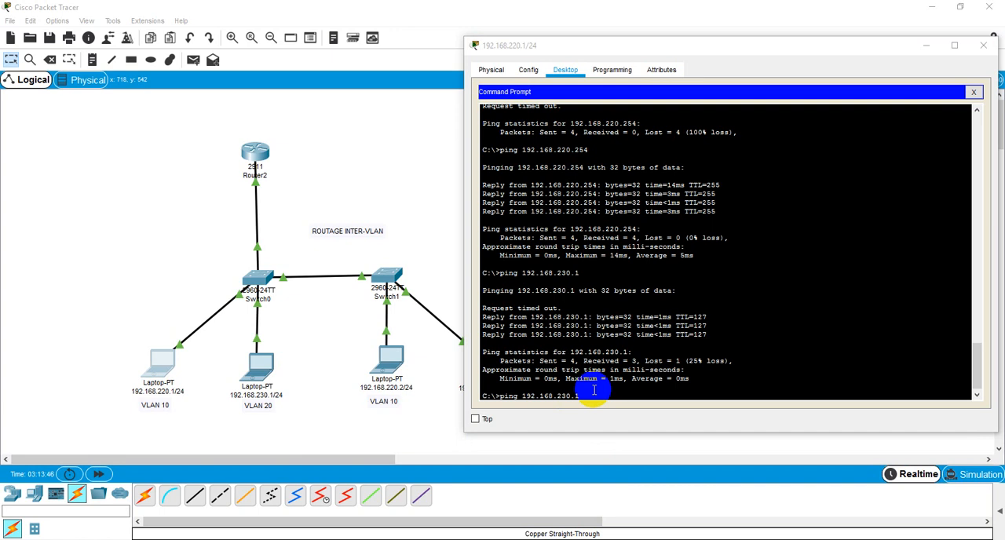
Repeat the ping to VLAN 20 laptop 192.168.230.1 and examine the ping command and its output
key(Return)
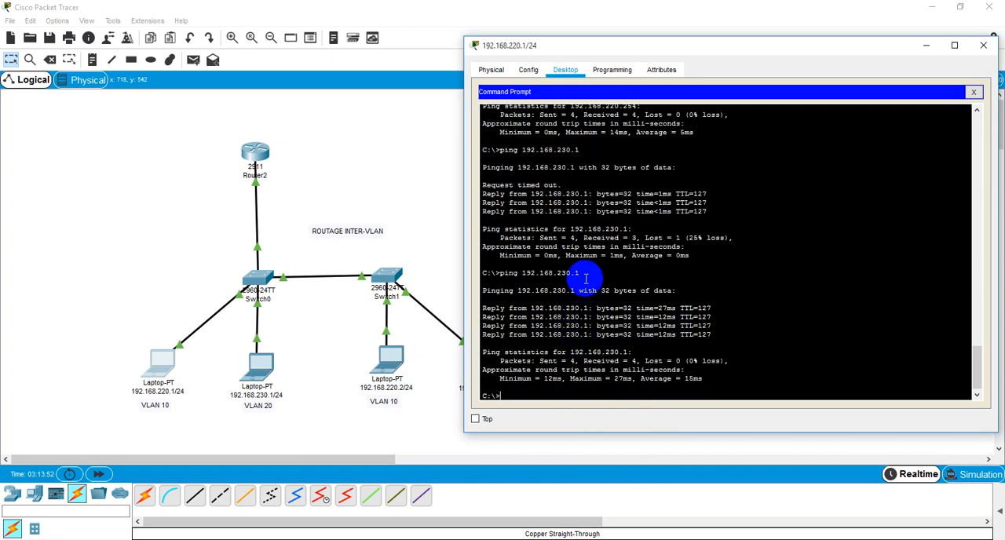
drag(585, 279, 483, 265)
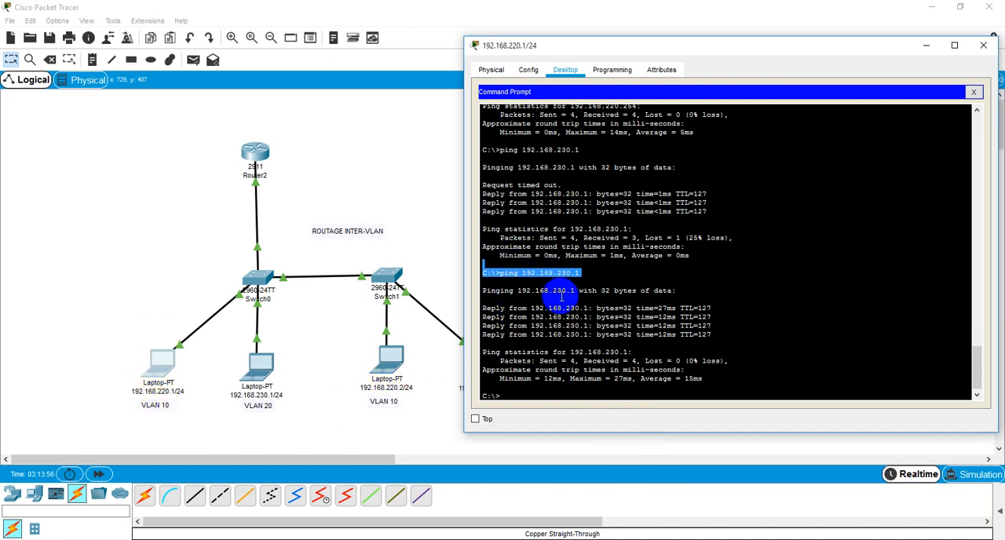
drag(585, 271, 534, 275)
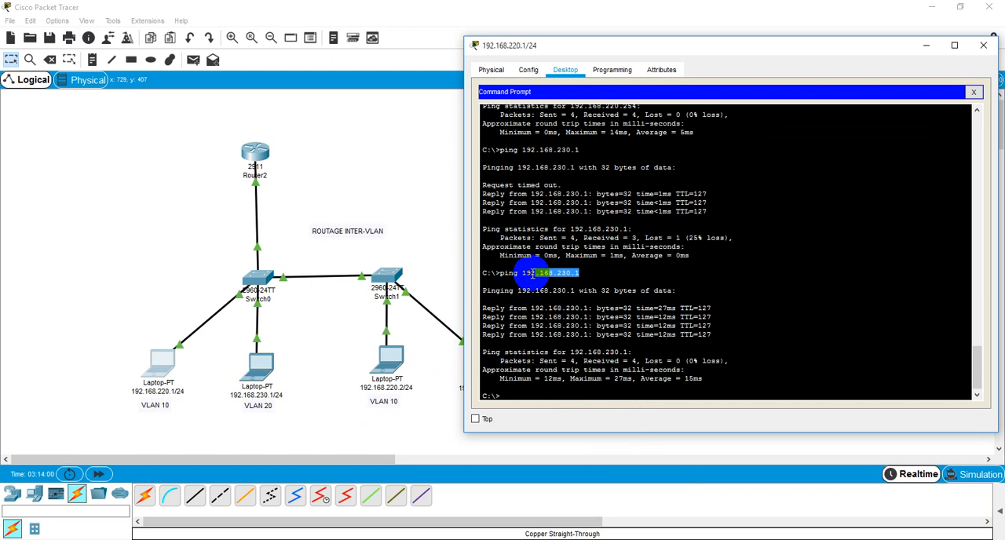
click(518, 397)
Ping 192.168.220.1 from the command prompt of VLAN 10 laptop 192.168.220.2
click(385, 363)
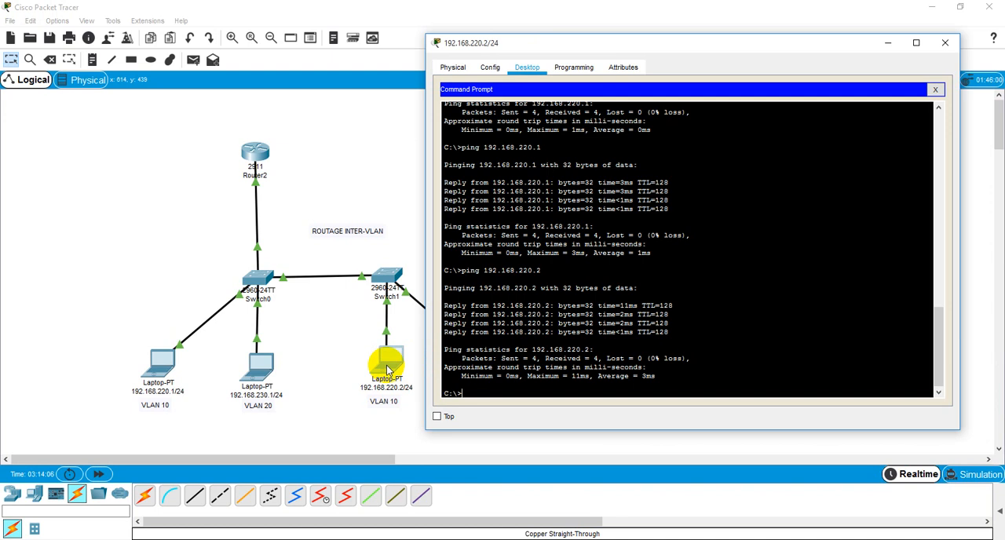
click(467, 397)
text(ping)
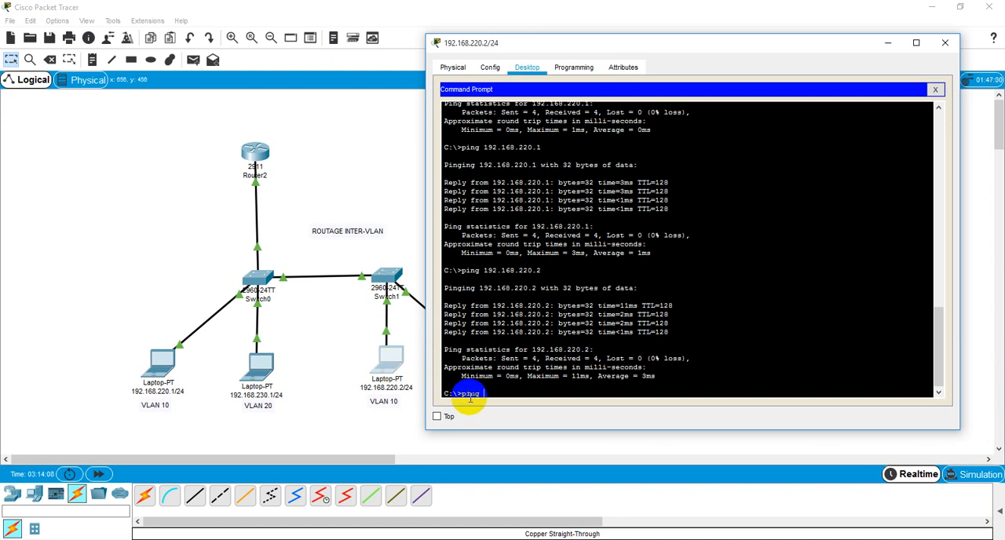
text( 192.168.220.1)
key(Return)
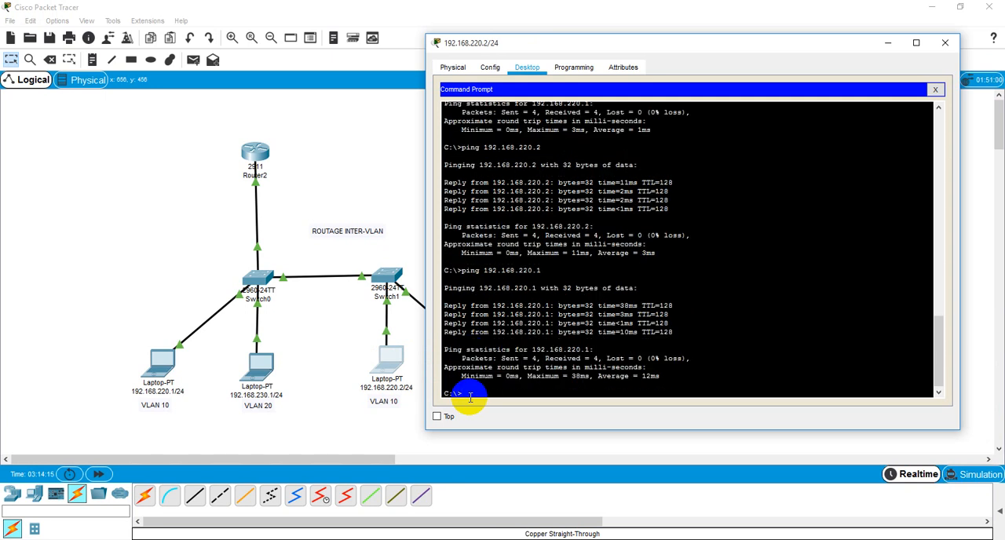
Trace the route to 192.168.220.1 from laptop 192.168.220.2 with tracert and examine the listed hop
text(tracert 192.168.220.1)
key(Return)
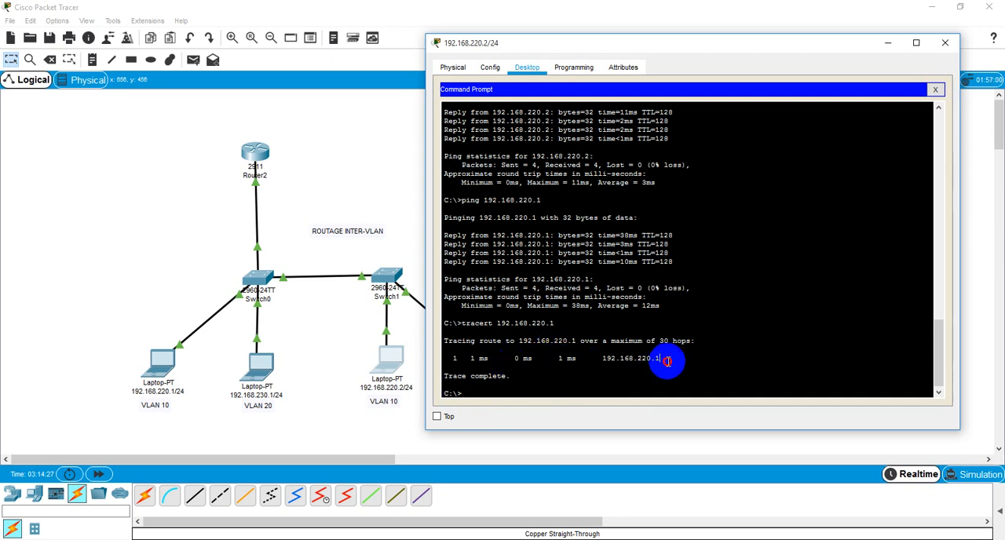
drag(667, 362, 448, 360)
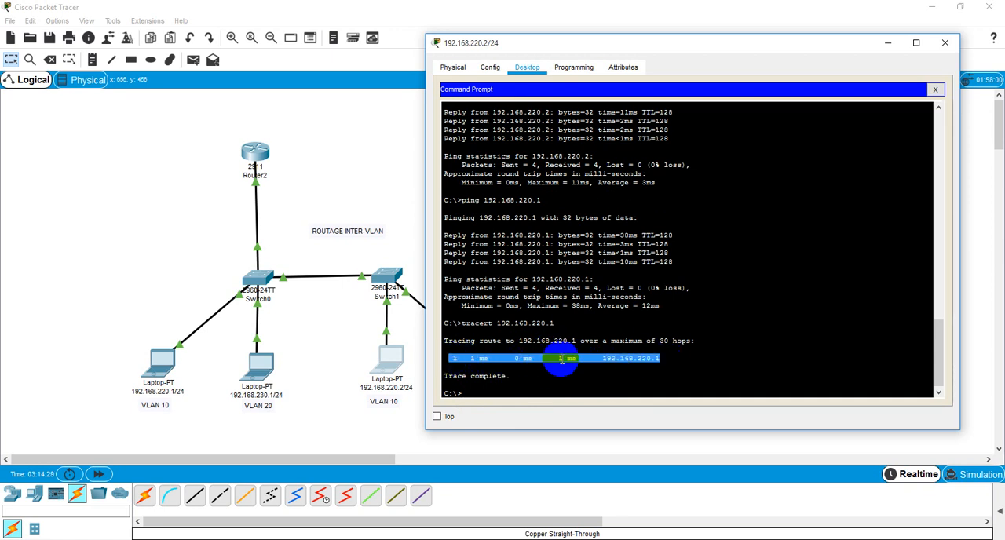
click(654, 358)
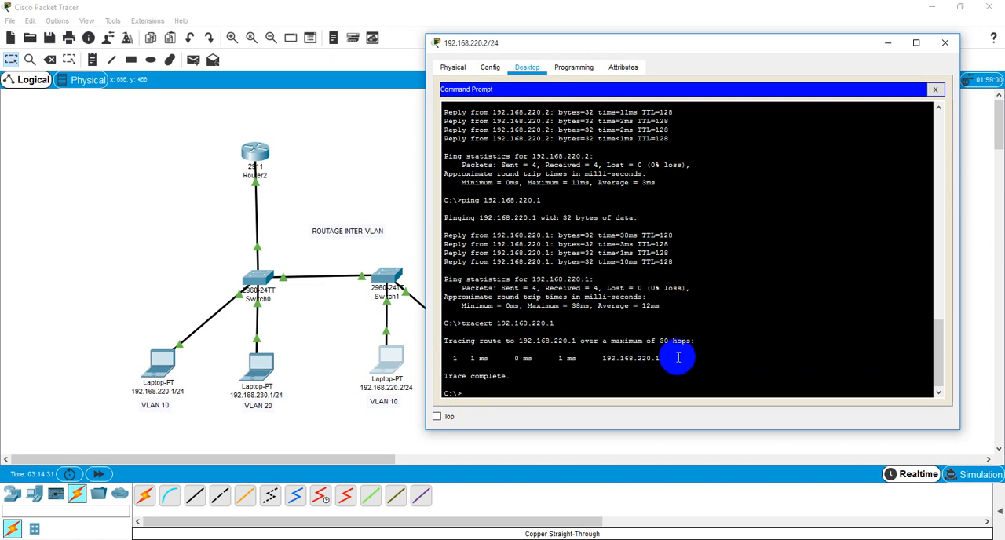